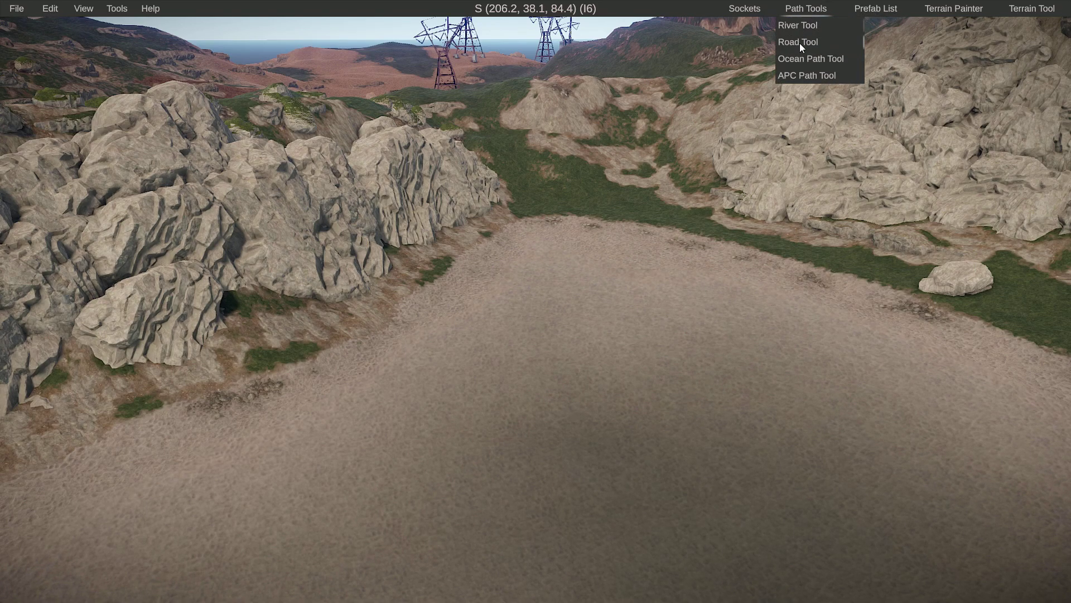
# Create a new road on the open sand by the rocky shore with the Road Tool
pyautogui.click(800, 44)
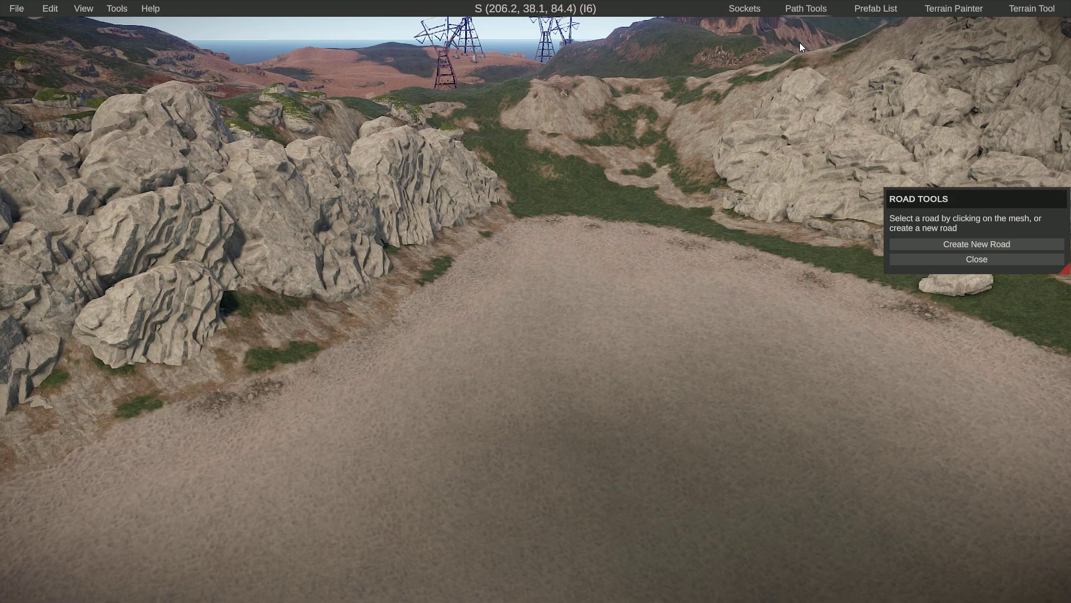
pyautogui.press('w')
pyautogui.moveTo(795, 164); pyautogui.dragTo(773, 199, button='right')
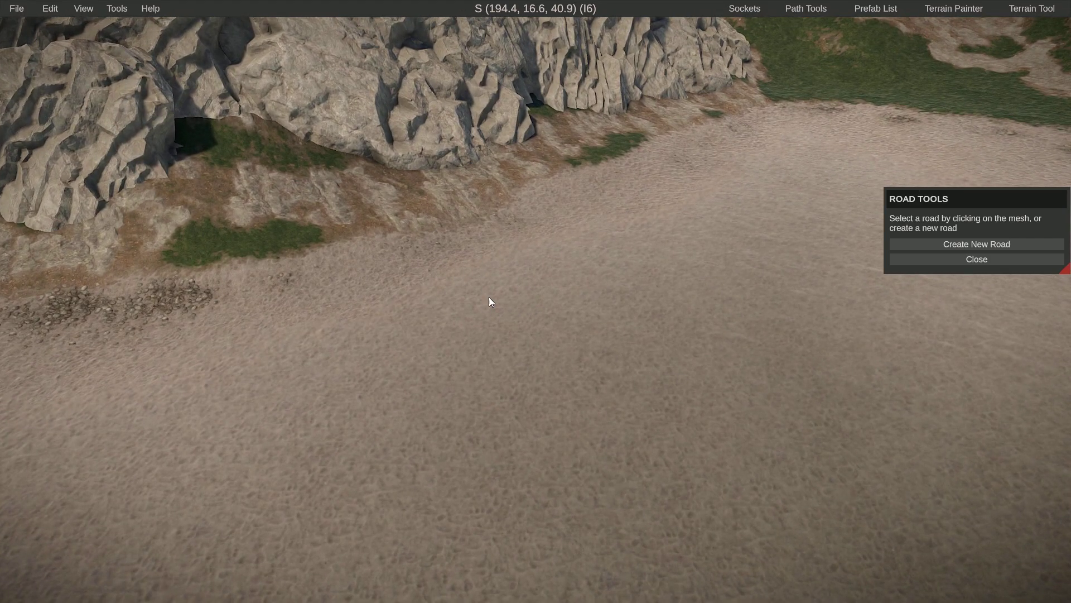
pyautogui.click(987, 245)
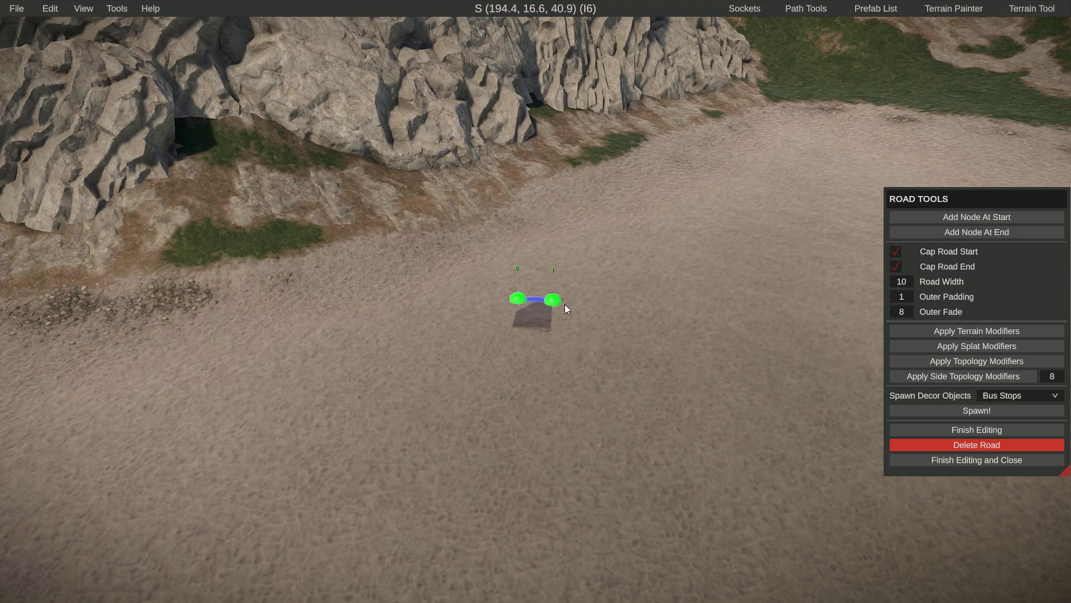
# Move the new road's end node lengthwise to about X 183 to stretch the road
pyautogui.moveTo(564, 303); pyautogui.dragTo(569, 312, button='right')
pyautogui.moveTo(569, 312); pyautogui.dragTo(574, 316, button='right')
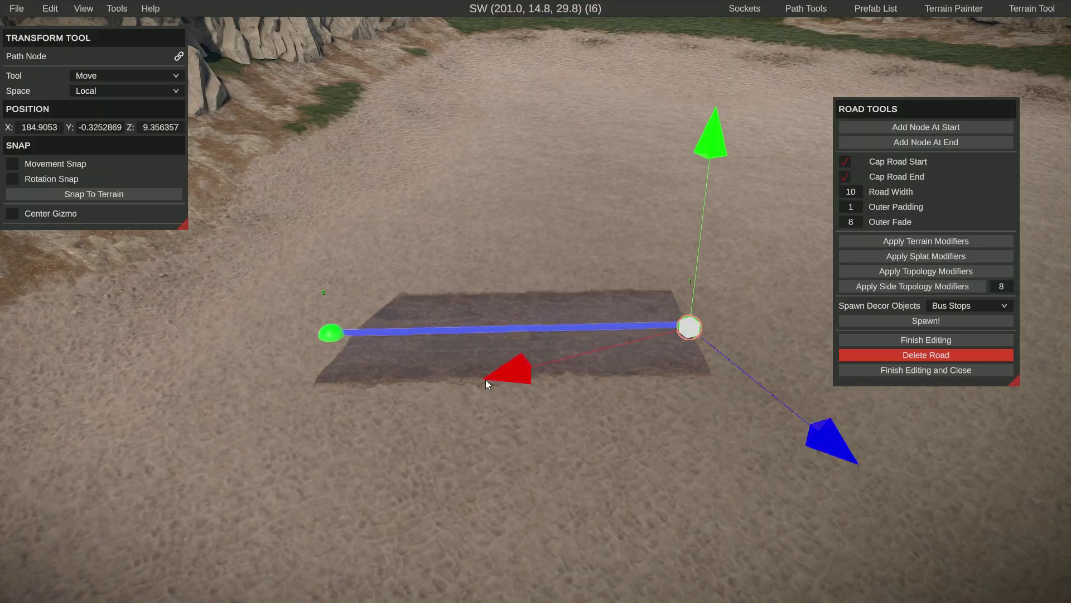
pyautogui.moveTo(518, 374); pyautogui.dragTo(558, 376)
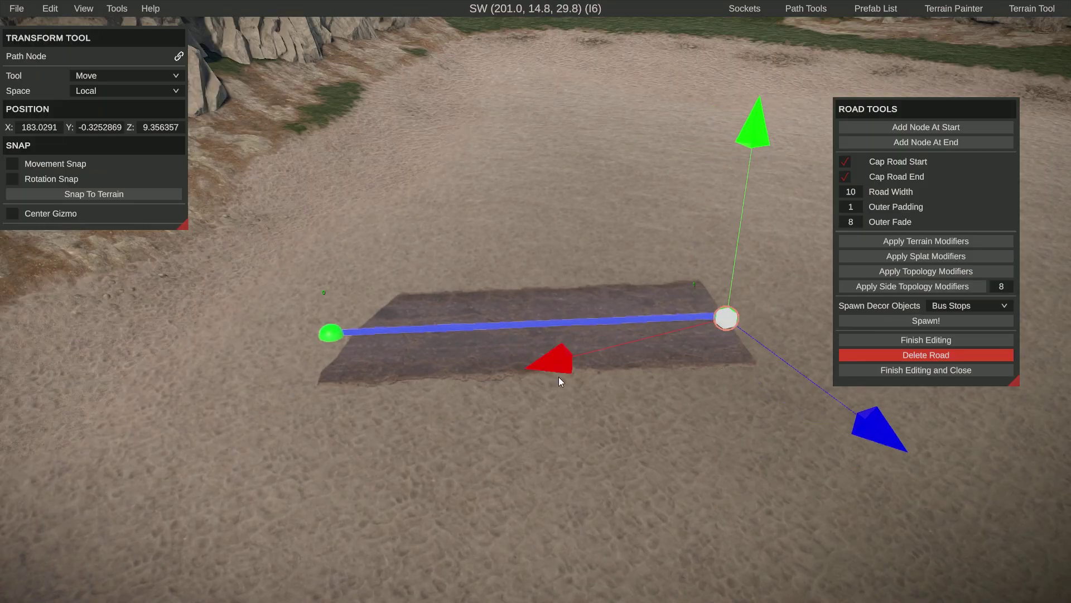
# Add a node at the road's end and move it along the sand to about X 165.7
pyautogui.press('s')
pyautogui.moveTo(558, 376); pyautogui.dragTo(541, 363, button='right')
pyautogui.press('w')
pyautogui.press('s')
pyautogui.press('d')
pyautogui.moveTo(536, 302); pyautogui.dragTo(460, 323, button='right')
pyautogui.press('w')
pyautogui.moveTo(534, 256); pyautogui.dragTo(603, 290, button='right')
pyautogui.press('w')
pyautogui.press('d')
pyautogui.press('s')
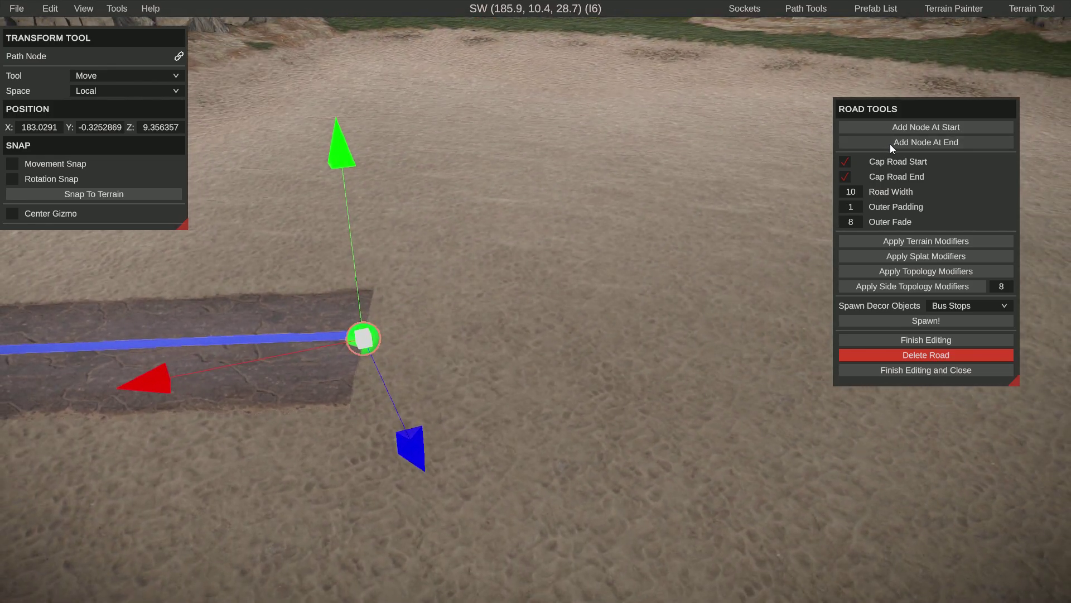
pyautogui.click(889, 144)
pyautogui.scroll(-2, 308, 314)
pyautogui.moveTo(188, 377); pyautogui.dragTo(762, 379)
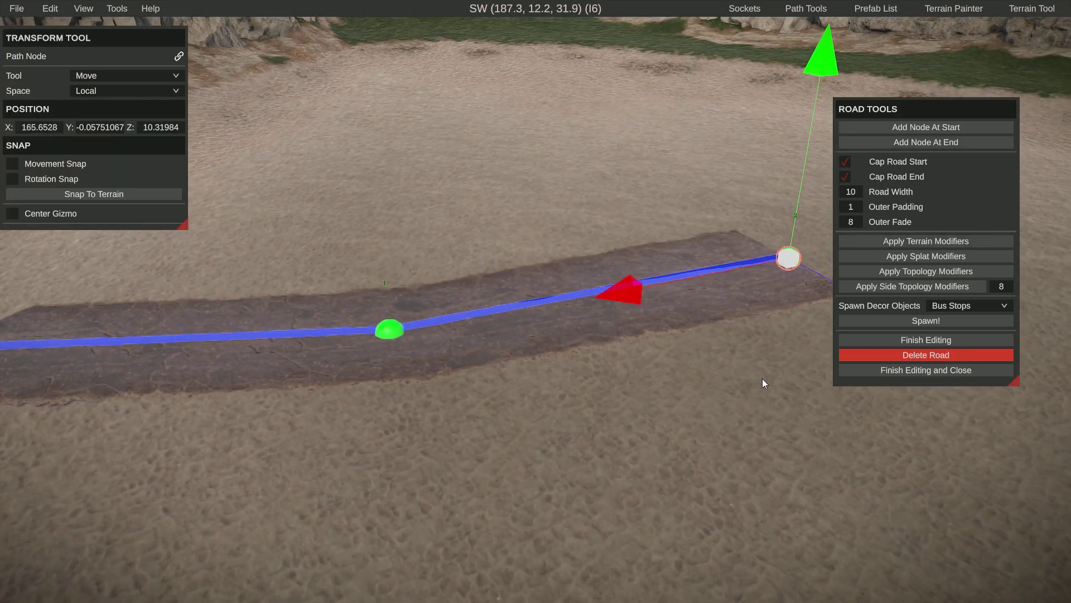
# Extend the road with another end node placed at about X 142.5
pyautogui.press('s')
pyautogui.moveTo(763, 379); pyautogui.dragTo(703, 329, button='right')
pyautogui.press('d')
pyautogui.press('w')
pyautogui.moveTo(659, 224); pyautogui.dragTo(694, 227, button='right')
pyautogui.press('w')
pyautogui.press('d')
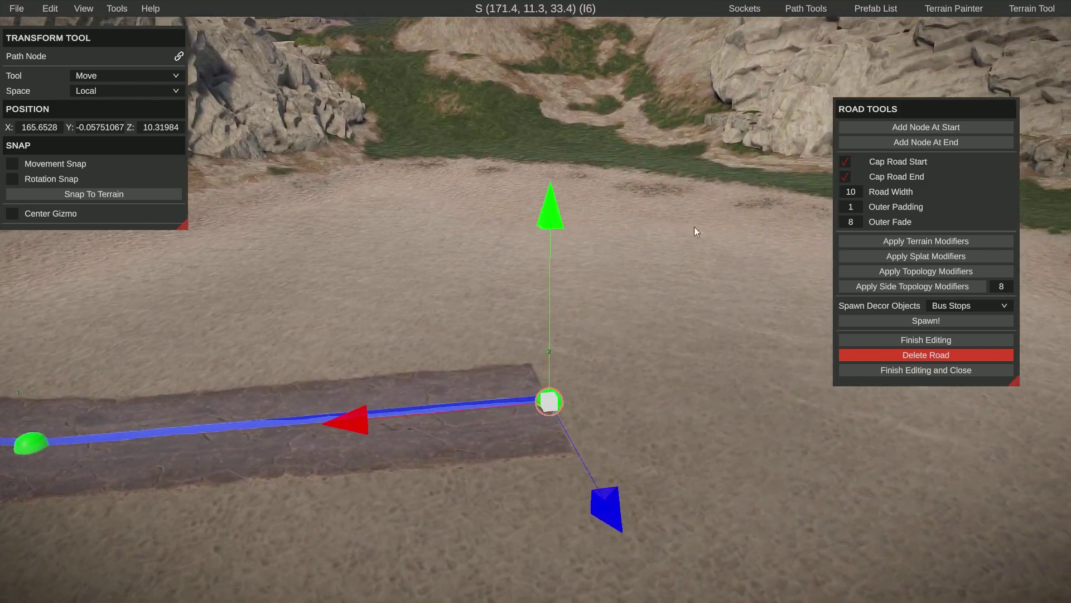
pyautogui.click(892, 144)
pyautogui.moveTo(359, 419); pyautogui.dragTo(875, 267)
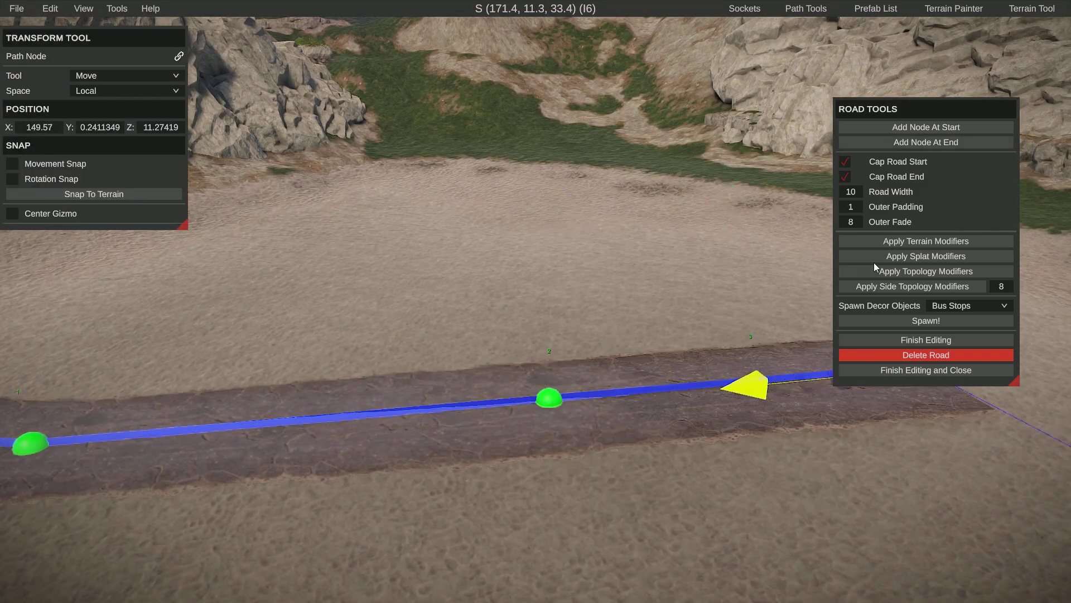
pyautogui.press('s')
pyautogui.moveTo(519, 335); pyautogui.dragTo(581, 337, button='right')
pyautogui.press('d')
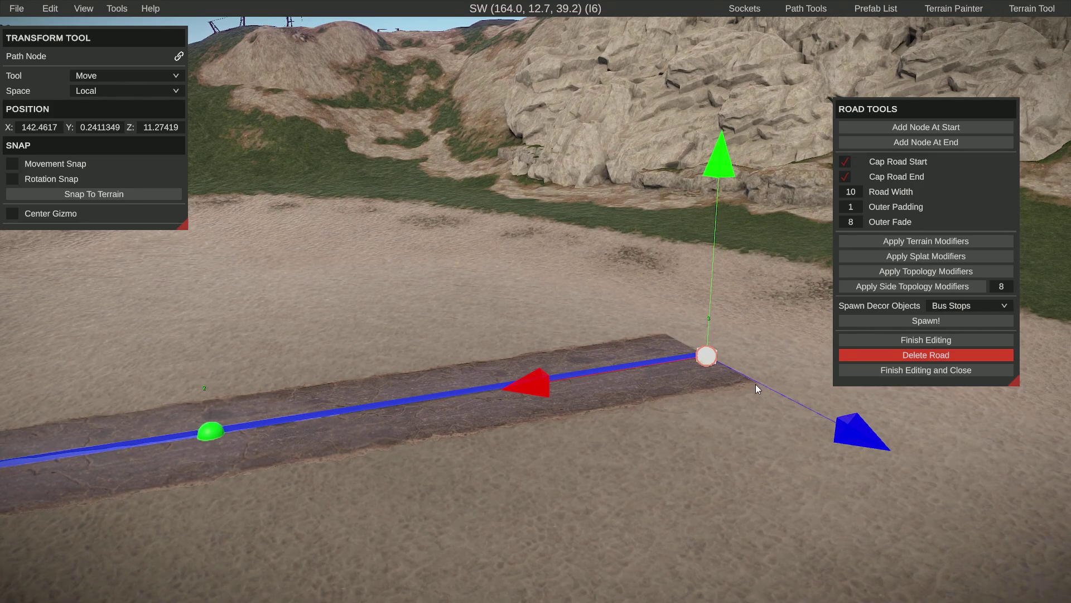
# Shift the road's last node sideways and raise it above the sand to bend the road
pyautogui.moveTo(756, 384); pyautogui.dragTo(695, 288)
pyautogui.press('d')
pyautogui.moveTo(695, 288); pyautogui.dragTo(679, 268, button='right')
pyautogui.press('w')
pyautogui.press('d')
pyautogui.moveTo(431, 219); pyautogui.dragTo(428, 163)
# Add another end node and move it past the boulder onto the grass, to about X 115.5 and Z 15.9
pyautogui.moveTo(427, 163); pyautogui.dragTo(725, 286, button='right')
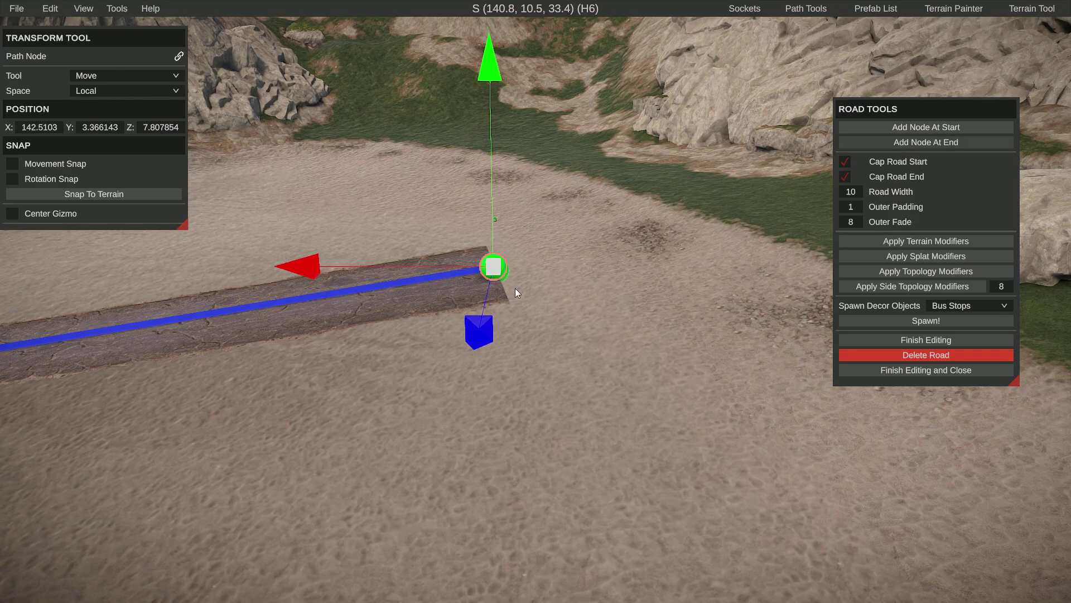
pyautogui.moveTo(306, 271); pyautogui.dragTo(720, 267)
pyautogui.moveTo(719, 267); pyautogui.dragTo(538, 306, button='right')
pyautogui.moveTo(280, 320); pyautogui.dragTo(635, 308)
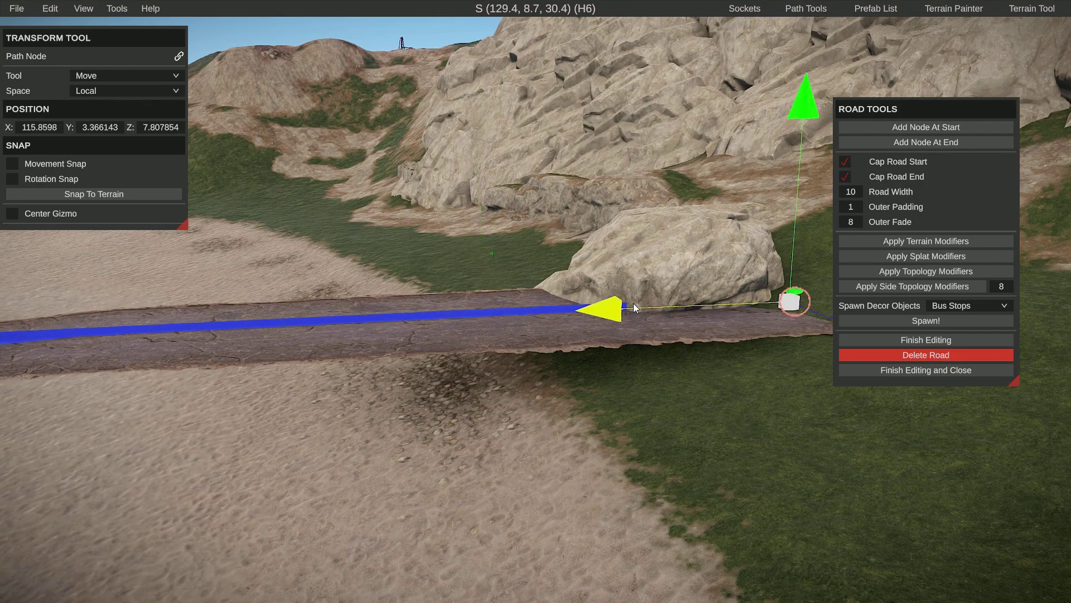
pyautogui.click(634, 260)
pyautogui.press('s')
pyautogui.moveTo(635, 260)
pyautogui.mouseDown(button='right')
pyautogui.moveTo(658, 295)
pyautogui.moveTo(634, 260)
pyautogui.mouseUp(button='right')
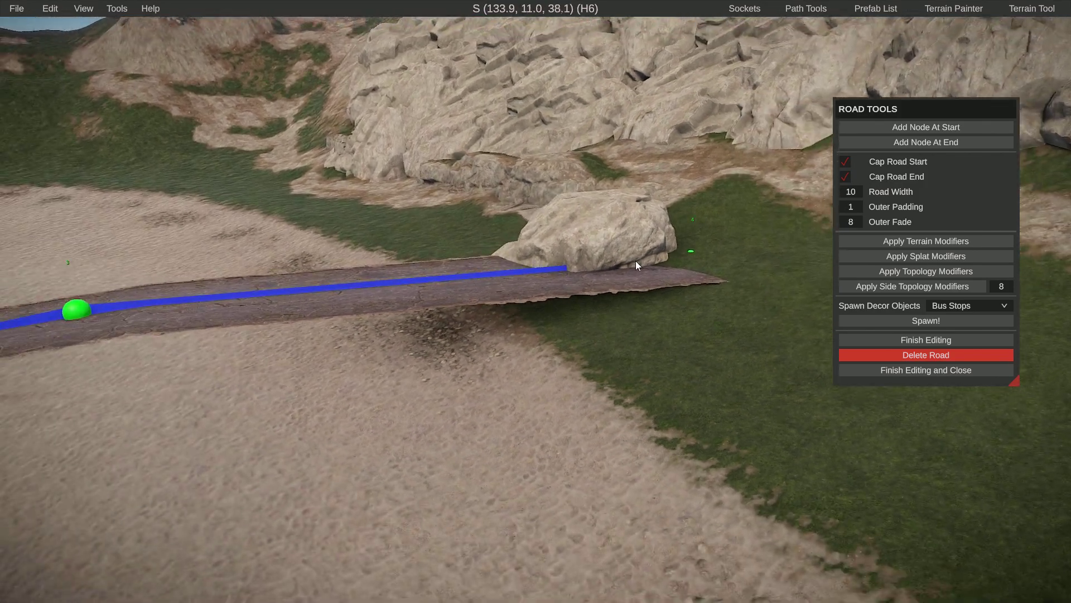
pyautogui.click(691, 252)
pyautogui.moveTo(823, 318); pyautogui.dragTo(901, 457)
# Add a final node at the road's end and move it toward the cliff to about X 107.1
pyautogui.moveTo(535, 301); pyautogui.dragTo(580, 284, button='right')
pyautogui.press('w')
pyautogui.press('d')
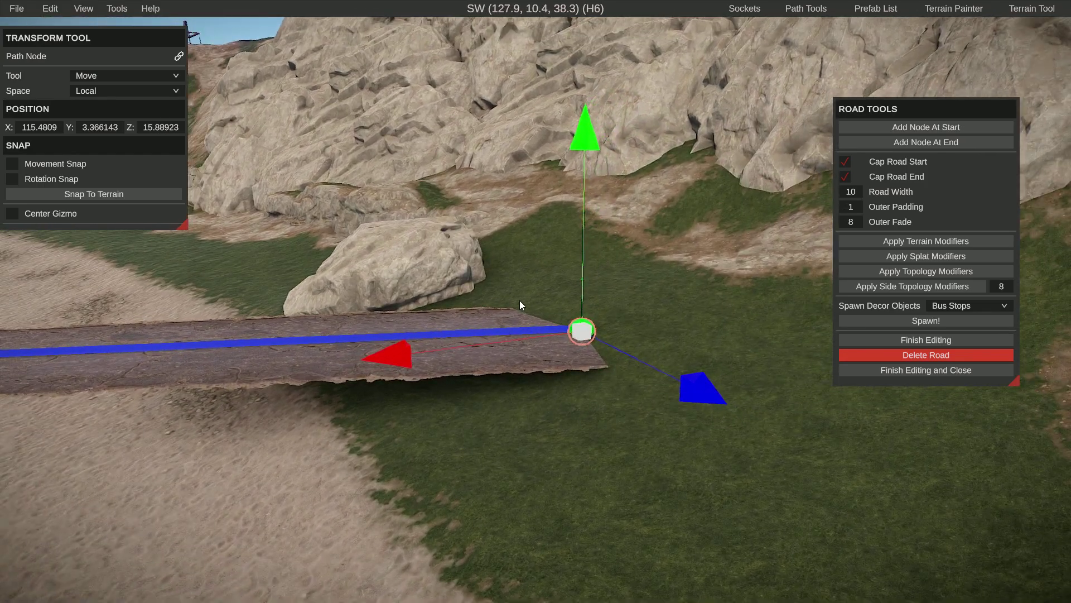
pyautogui.click(908, 144)
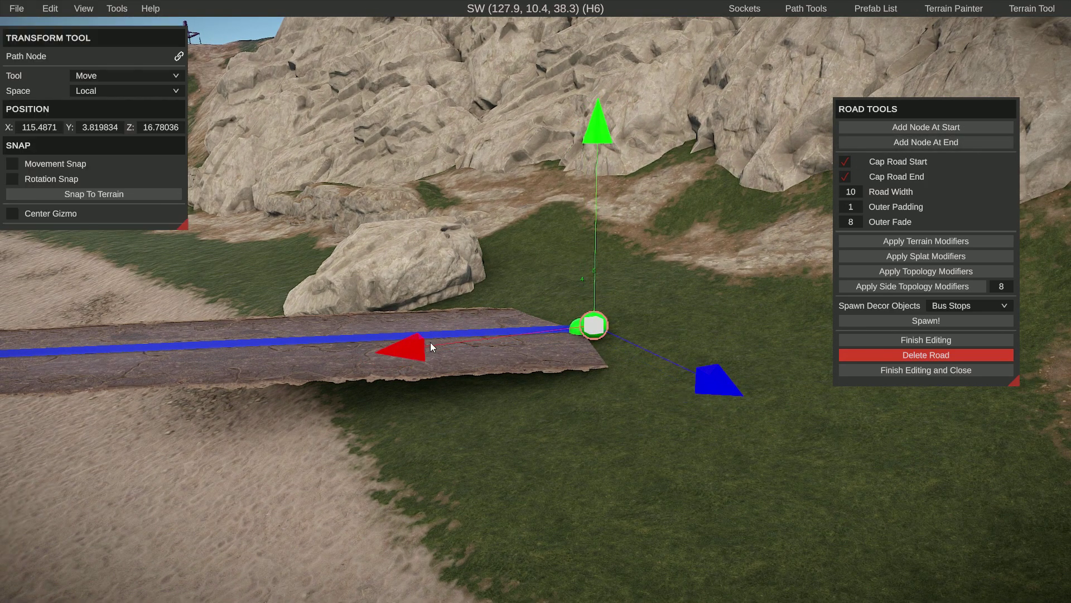
pyautogui.moveTo(625, 326); pyautogui.dragTo(653, 319)
# Apply the terrain modifiers so the ground follows the finished road
pyautogui.press('s')
pyautogui.moveTo(654, 320); pyautogui.dragTo(654, 226, button='right')
pyautogui.press('a')
pyautogui.press('w')
pyautogui.press('a')
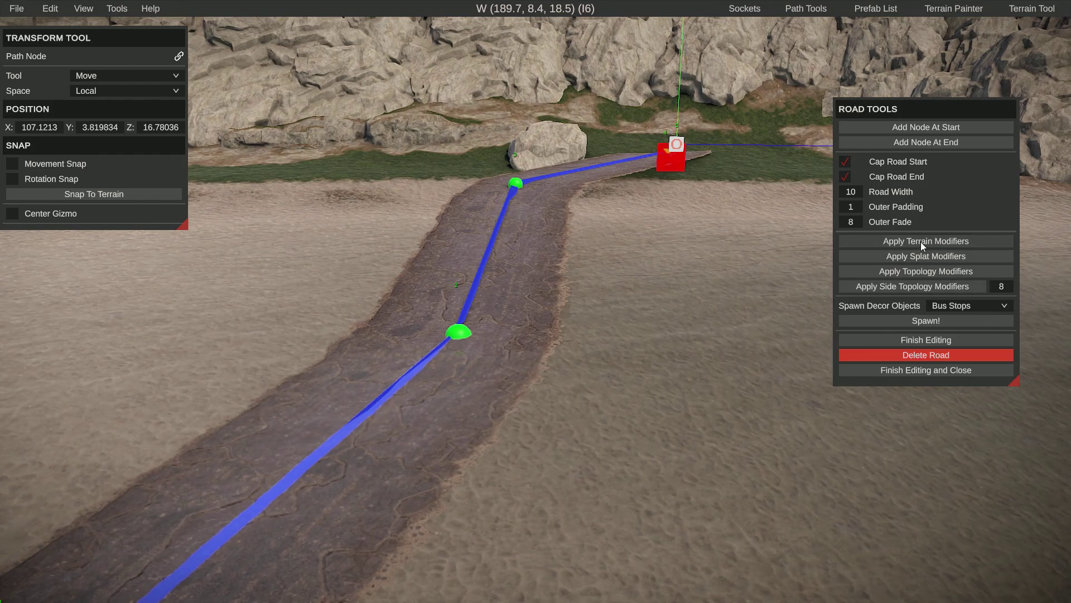
pyautogui.click(921, 242)
# Inspect how the ground meets the road along its length
pyautogui.moveTo(910, 246); pyautogui.dragTo(848, 263, button='right')
pyautogui.press('s')
pyautogui.press('d')
pyautogui.press('w')
pyautogui.press('w')
pyautogui.press('a')
pyautogui.press('s')
pyautogui.press('a')
pyautogui.press('d')
pyautogui.press('w')
pyautogui.press('s')
pyautogui.press('a')
pyautogui.press('s')
pyautogui.press('w')
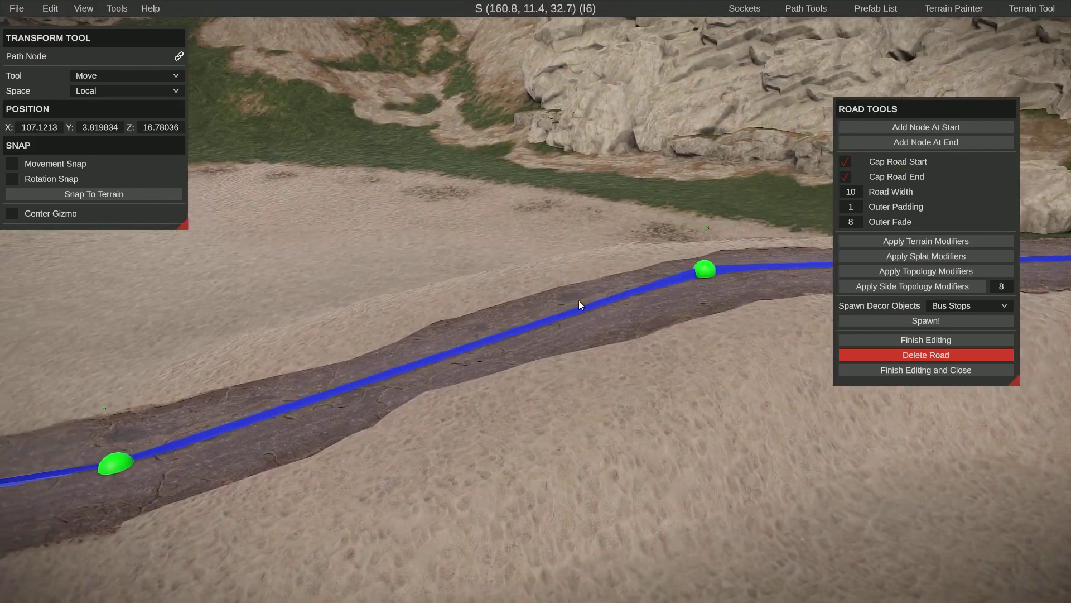
# Apply the splat modifiers to paint the ground along the road's edges
pyautogui.click(925, 258)
pyautogui.moveTo(781, 268); pyautogui.dragTo(536, 300, button='right')
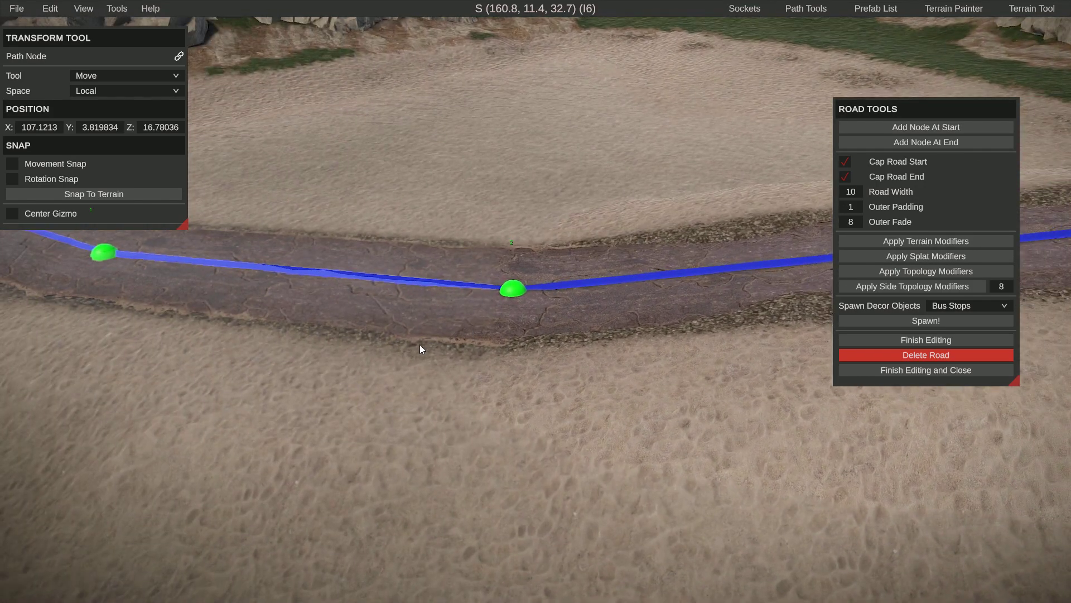
pyautogui.moveTo(444, 252); pyautogui.dragTo(387, 254, button='right')
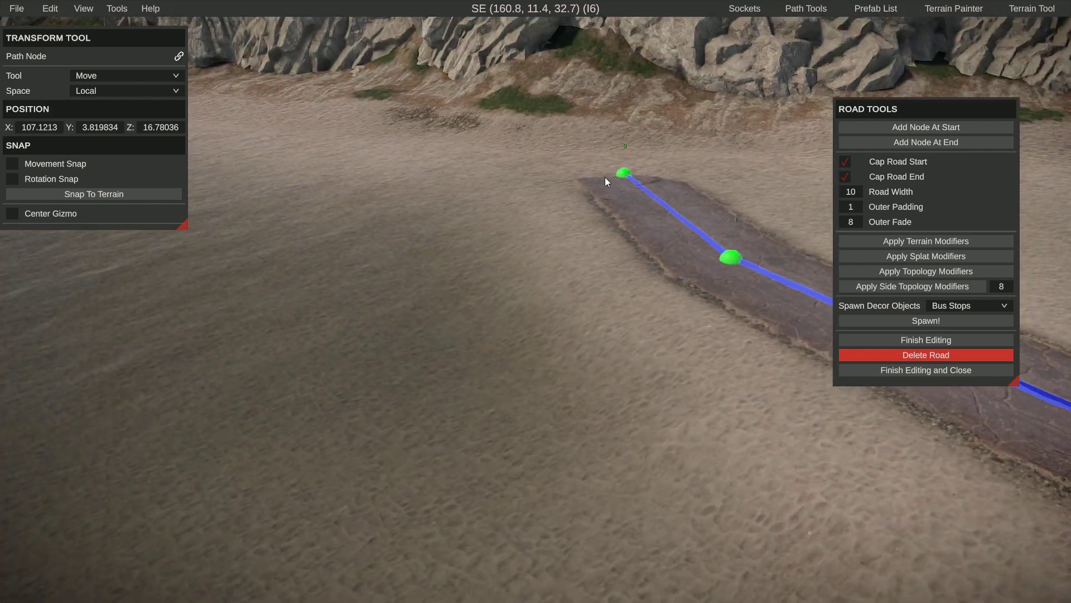
# Set the road width to 20 and reapply the terrain modifiers
pyautogui.moveTo(730, 313); pyautogui.dragTo(781, 297, button='right')
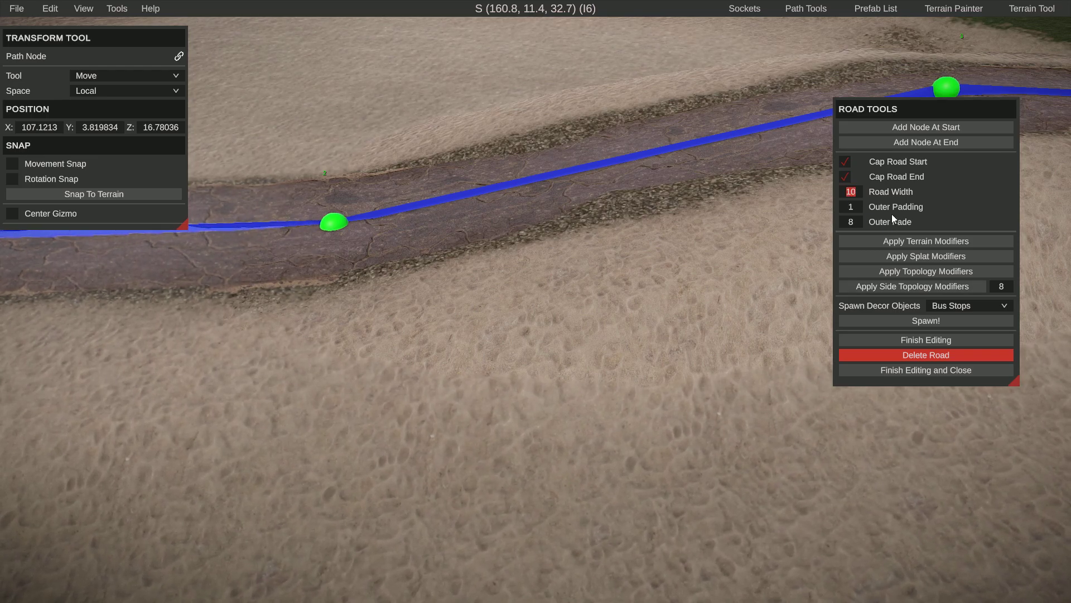
pyautogui.write('20')
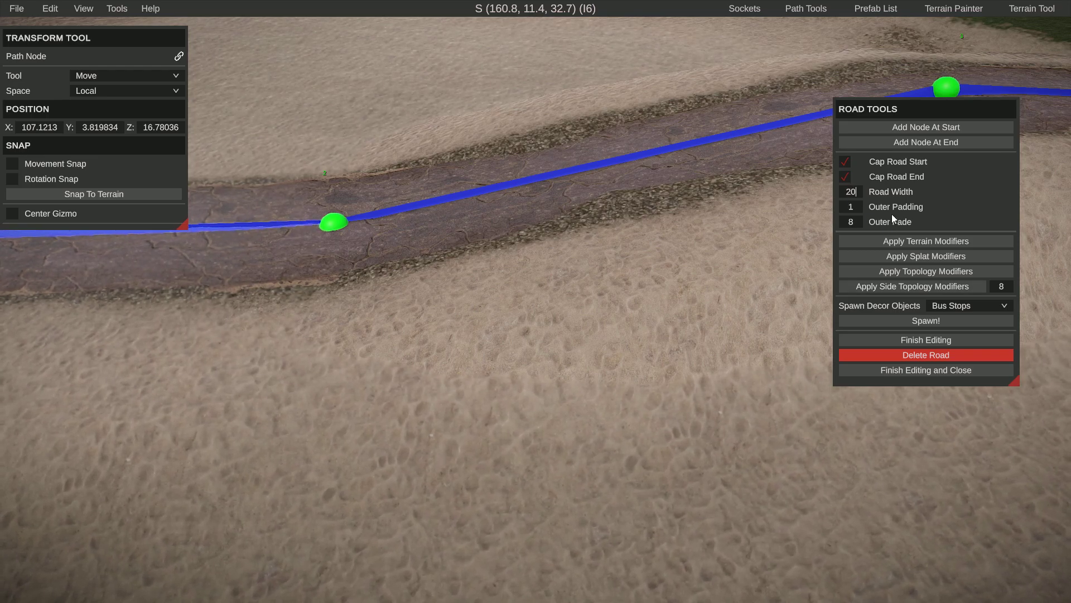
pyautogui.click(917, 242)
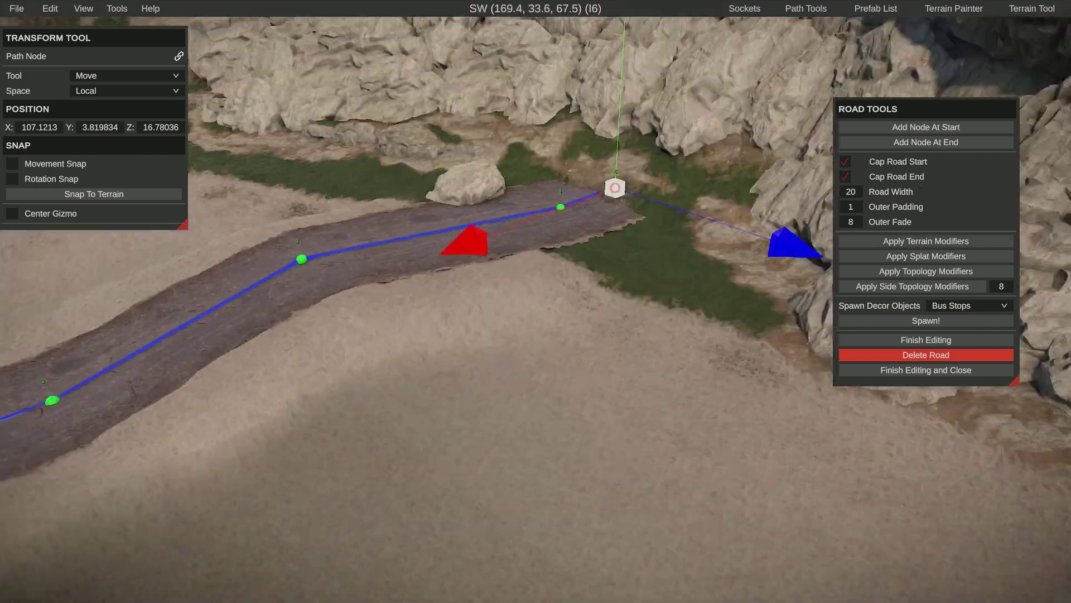
# Apply the splat and topology modifiers to the widened road
pyautogui.press('s')
pyautogui.moveTo(809, 265); pyautogui.dragTo(808, 265, button='right')
pyautogui.press('a')
pyautogui.press('w')
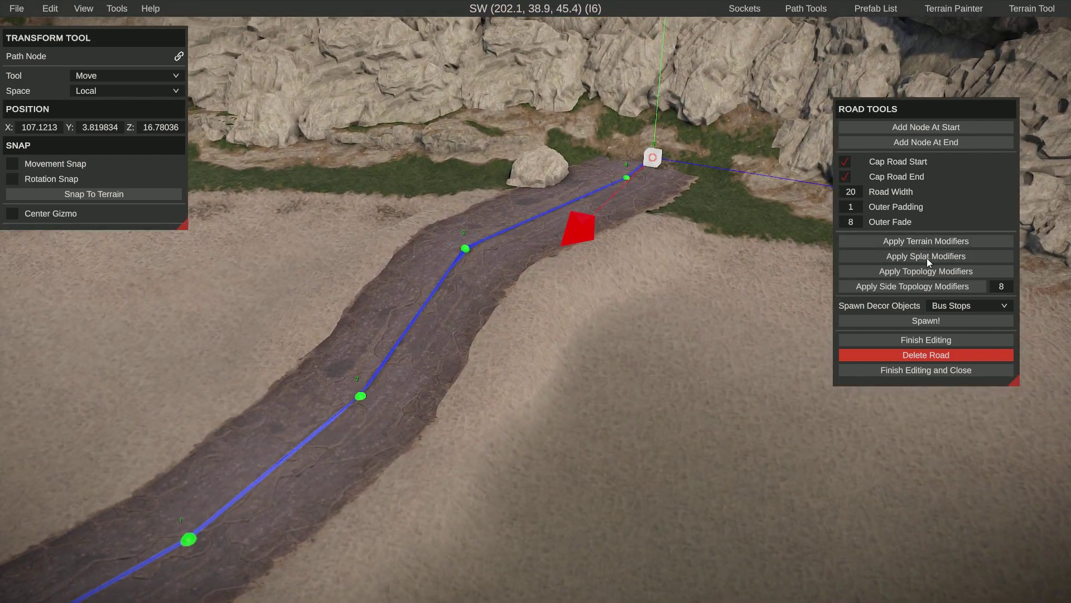
pyautogui.click(926, 256)
pyautogui.click(928, 270)
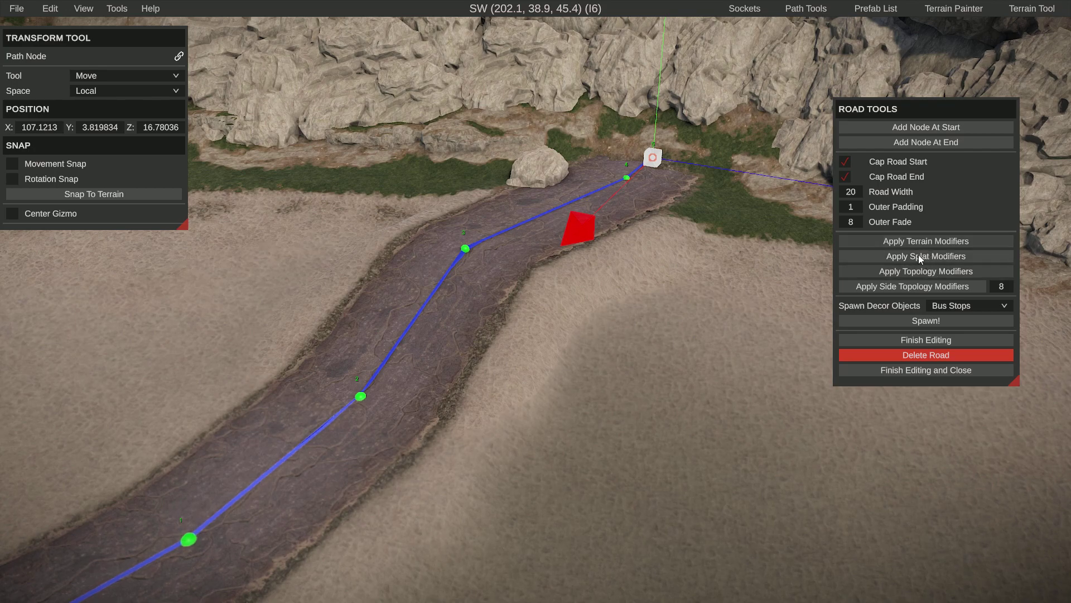
# Spawn bus stops along the road
pyautogui.click(949, 308)
pyautogui.click(953, 320)
pyautogui.moveTo(923, 324); pyautogui.dragTo(910, 354, button='right')
pyautogui.press('w')
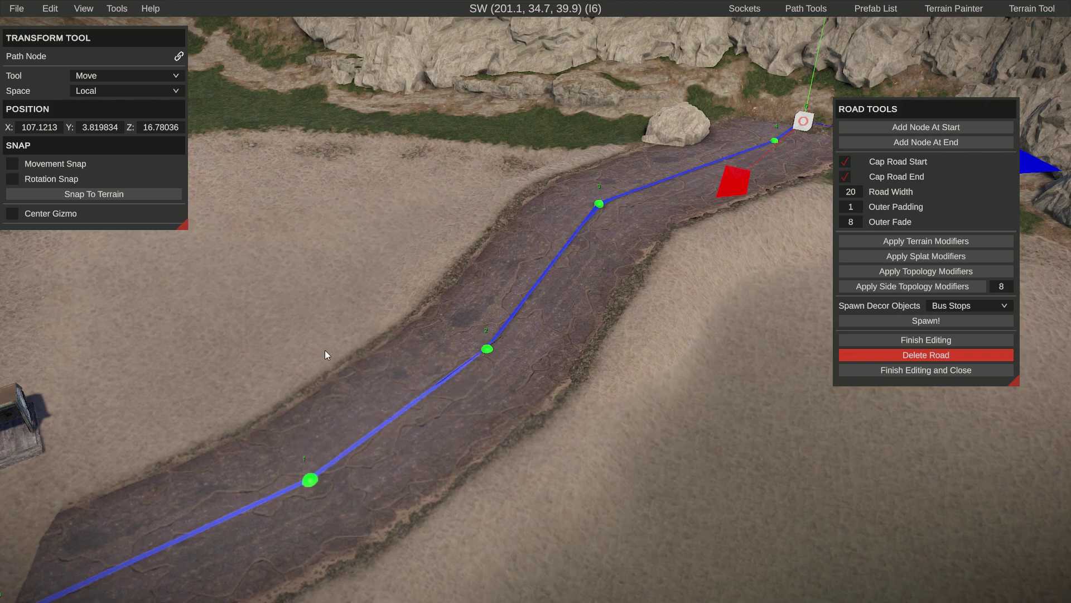
# Spawn the Decor Objects set along the road
pyautogui.click(962, 308)
pyautogui.click(963, 330)
pyautogui.click(922, 324)
# Examine the decor spawned beside the road from close up
pyautogui.press('w')
pyautogui.moveTo(921, 324); pyautogui.dragTo(1065, 304, button='right')
pyautogui.press('w')
pyautogui.press('d')
pyautogui.press('d')
pyautogui.press('w')
pyautogui.press('a')
pyautogui.press('s')
pyautogui.moveTo(804, 265); pyautogui.dragTo(847, 268, button='right')
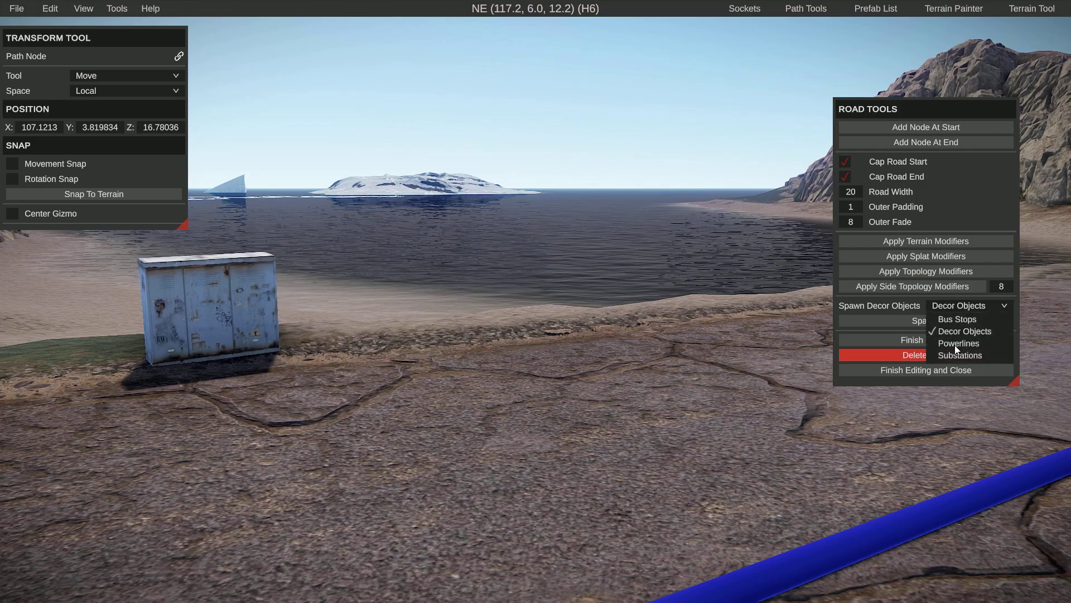
# Spawn powerlines along the road and view the poles from the roadside
pyautogui.click(956, 344)
pyautogui.click(913, 322)
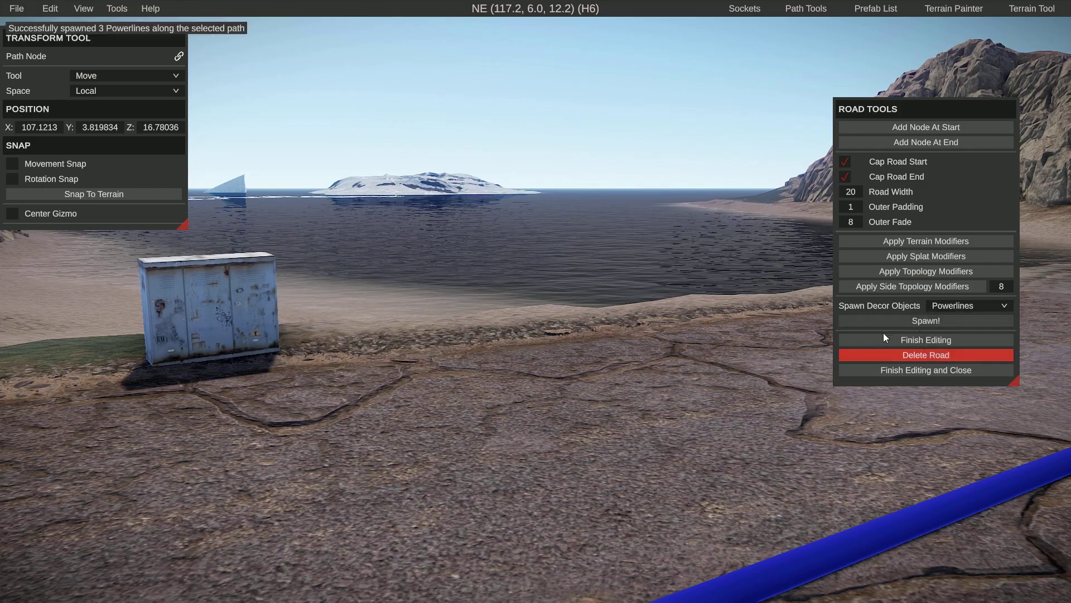
pyautogui.moveTo(803, 337); pyautogui.dragTo(906, 273, button='right')
pyautogui.press('s')
pyautogui.press('a')
pyautogui.moveTo(536, 301); pyautogui.dragTo(630, 301, button='right')
pyautogui.press('s')
pyautogui.press('a')
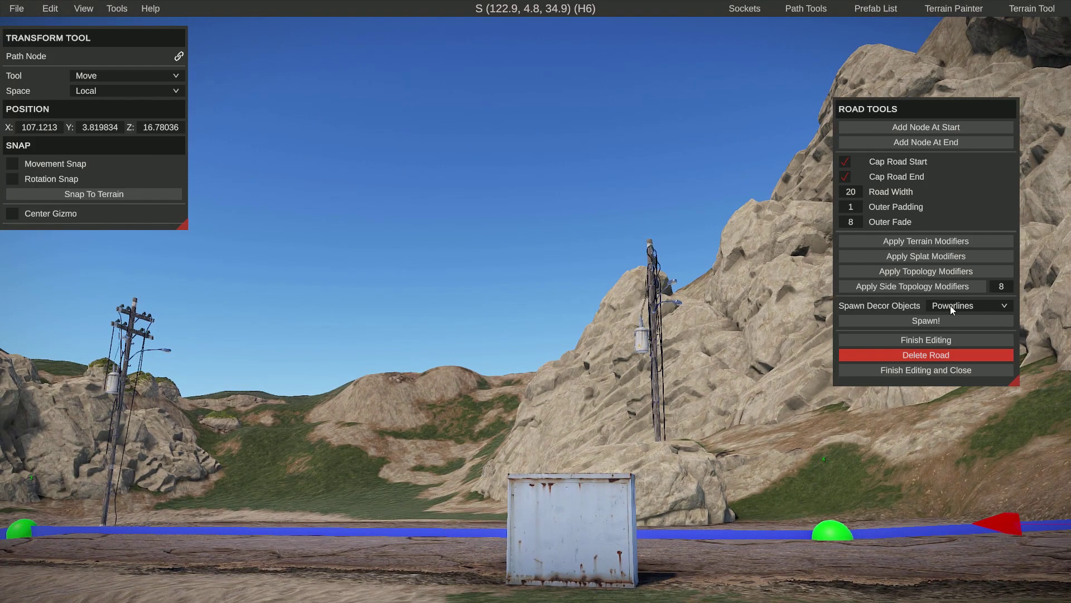
# Try to spawn substations along the road
pyautogui.click(952, 354)
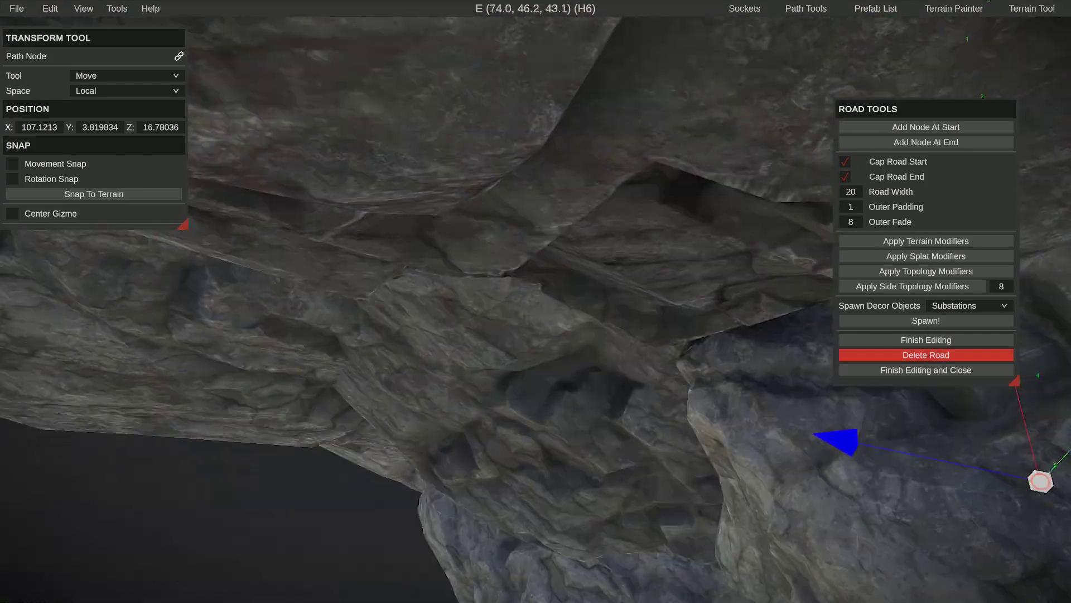
pyautogui.press('d')
pyautogui.moveTo(535, 301); pyautogui.dragTo(494, 301, button='right')
pyautogui.press('s')
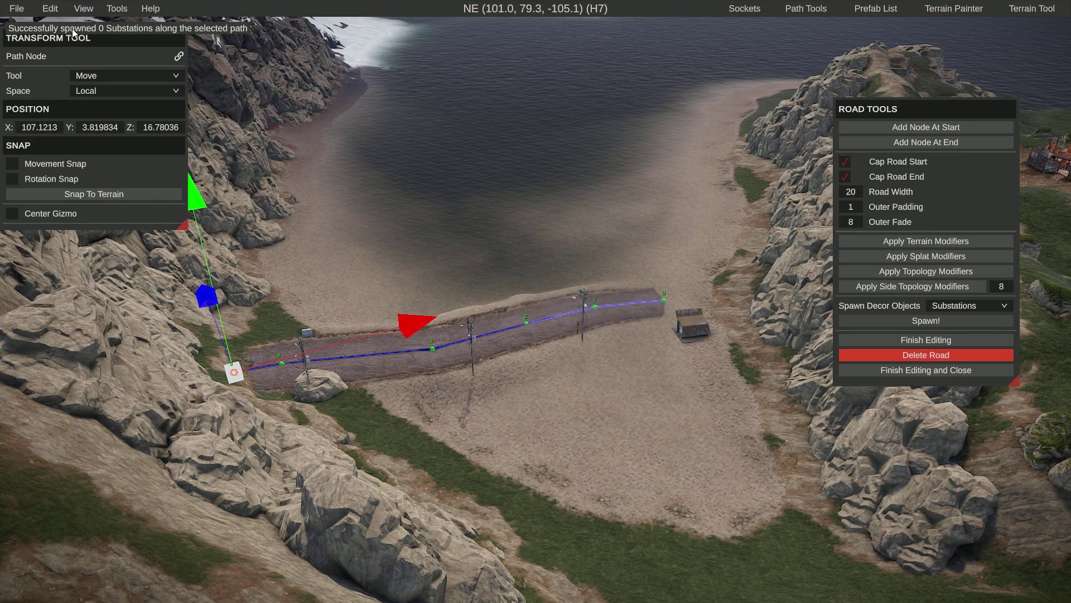
# Find the small substation beside the existing road inland and select it to check which prefab it is, with the prefab list open
pyautogui.press('w')
pyautogui.moveTo(457, 192); pyautogui.dragTo(273, 201, button='right')
pyautogui.press('d')
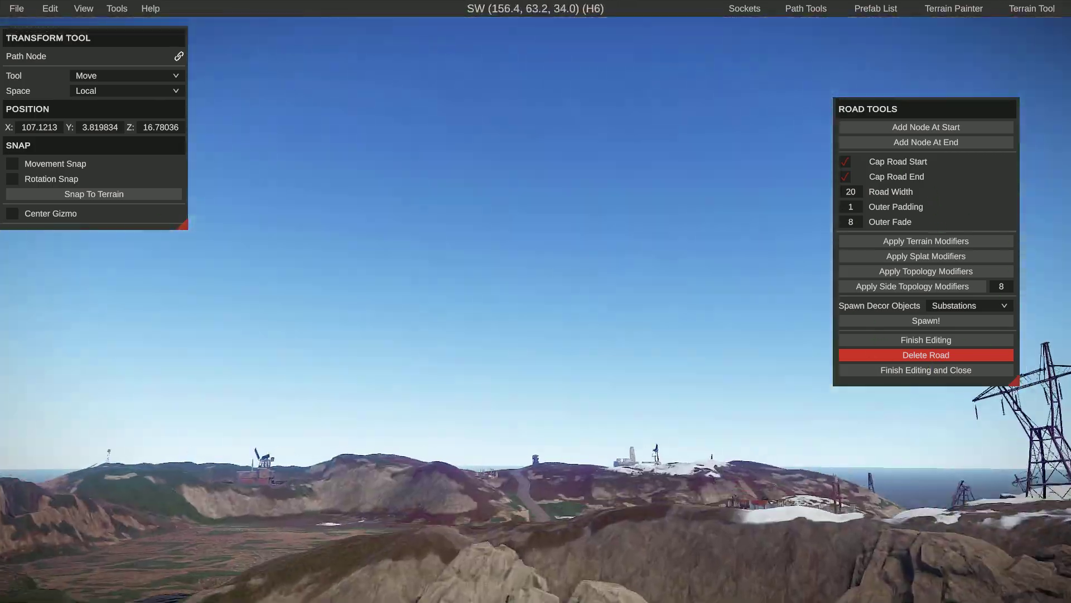
pyautogui.press('w')
pyautogui.moveTo(463, 235); pyautogui.dragTo(489, 293, button='right')
pyautogui.moveTo(489, 335); pyautogui.dragTo(388, 290, button='right')
pyautogui.click(477, 339)
pyautogui.press('s')
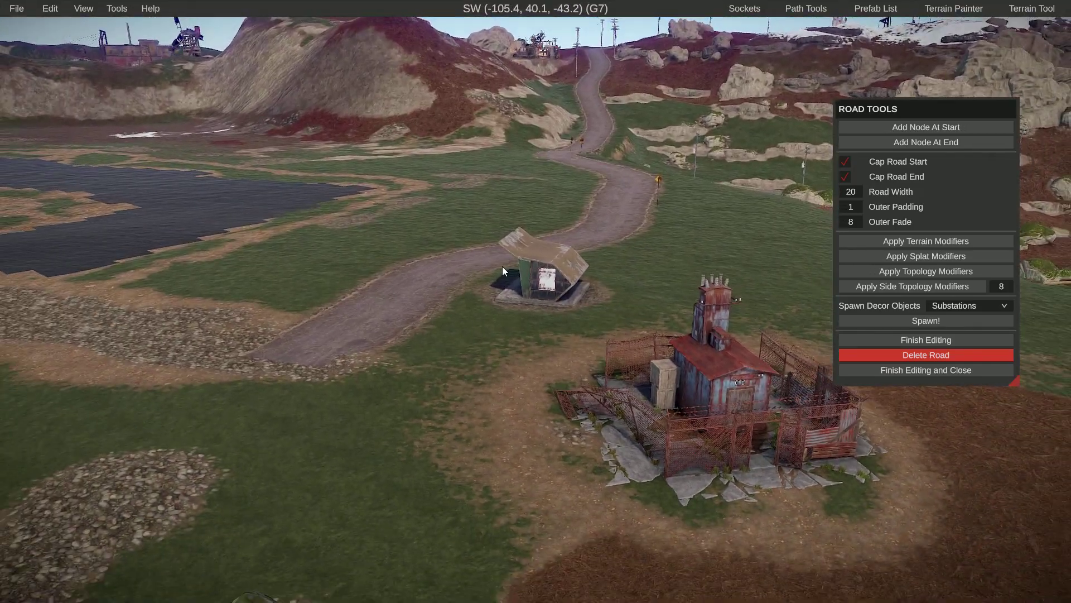
pyautogui.click(876, 9)
pyautogui.click(734, 370)
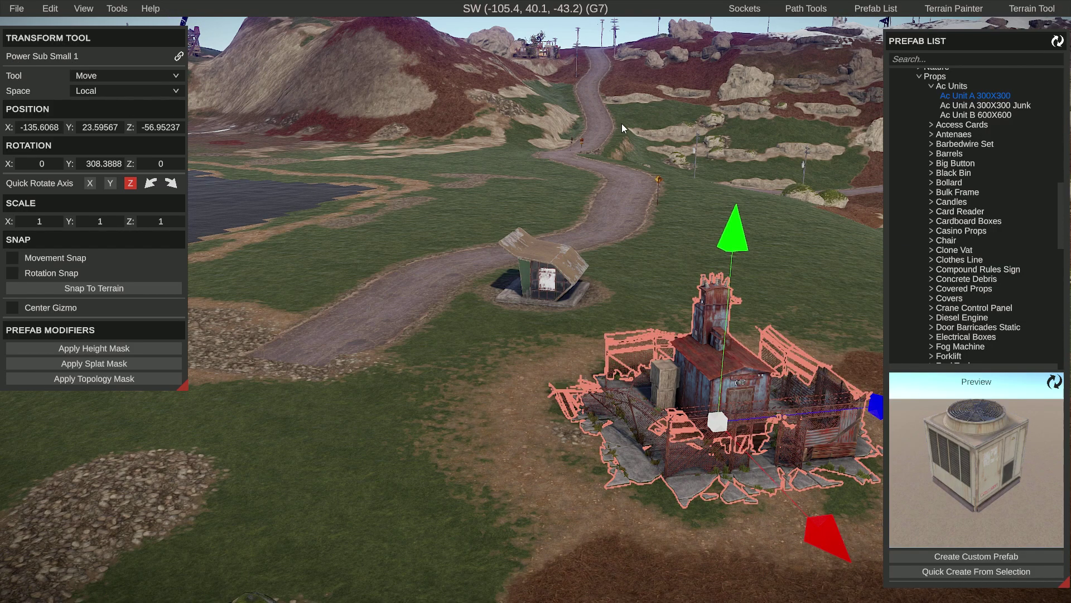
pyautogui.press('Escape')
pyautogui.click(876, 9)
# Survey the red-sand coast around the river outlet for an open stretch of ground
pyautogui.press('s')
pyautogui.moveTo(702, 329); pyautogui.dragTo(591, 318, button='right')
pyautogui.press('a')
pyautogui.press('w')
pyautogui.press('a')
pyautogui.press('w')
pyautogui.press('w')
pyautogui.press('s')
pyautogui.press('w')
pyautogui.press('s')
pyautogui.press('a')
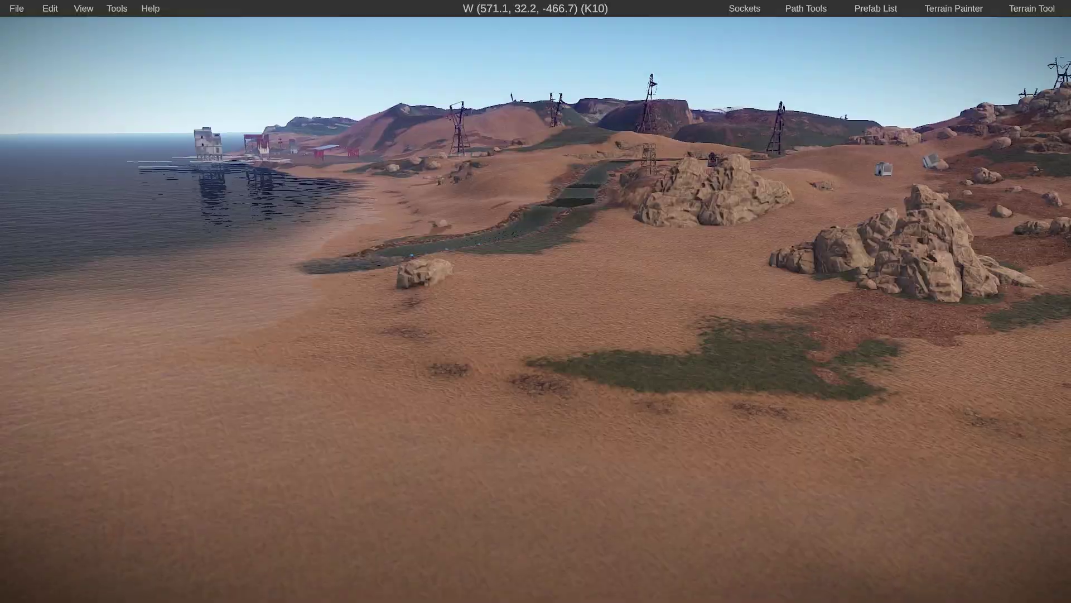
pyautogui.moveTo(535, 301); pyautogui.dragTo(767, 357, button='right')
pyautogui.press('a')
pyautogui.press('s')
pyautogui.press('d')
pyautogui.press('w')
pyautogui.press('w')
pyautogui.press('a')
pyautogui.press('d')
pyautogui.press('d')
pyautogui.press('s')
pyautogui.press('a')
pyautogui.press('s')
pyautogui.press('d')
pyautogui.press('w')
pyautogui.press('w')
pyautogui.moveTo(636, 391); pyautogui.dragTo(636, 457, button='right')
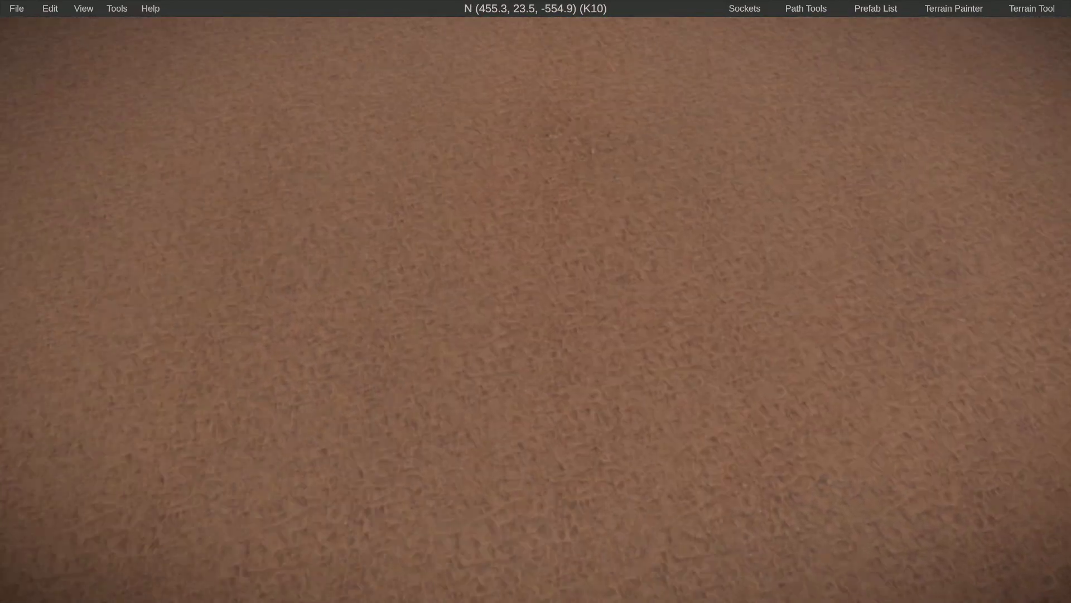
# Create a new river with the River Tool on the open red-sand coast
pyautogui.click(885, 12)
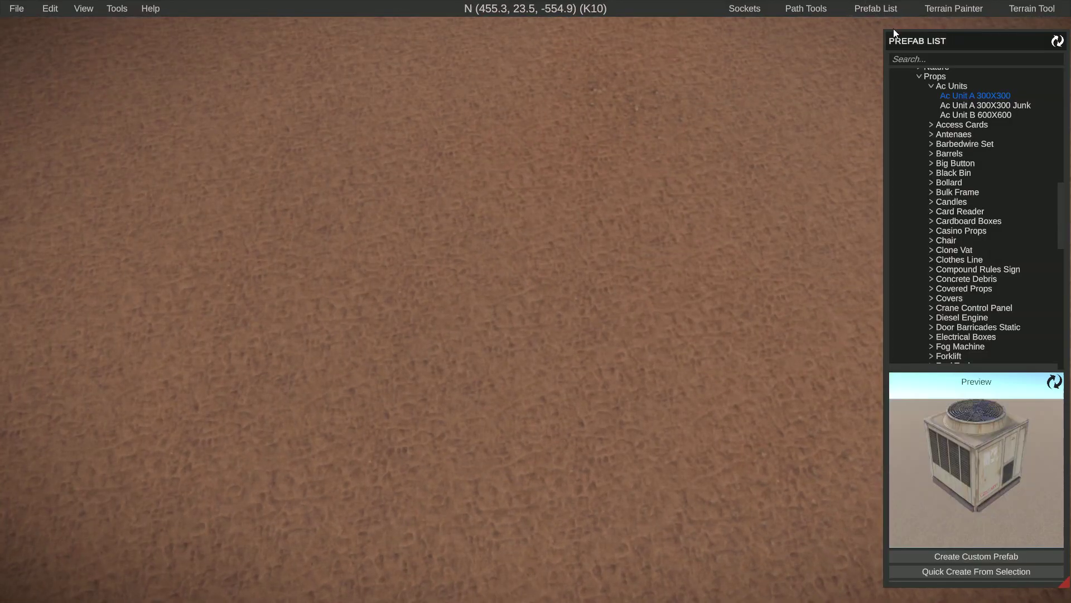
pyautogui.click(942, 12)
pyautogui.click(814, 10)
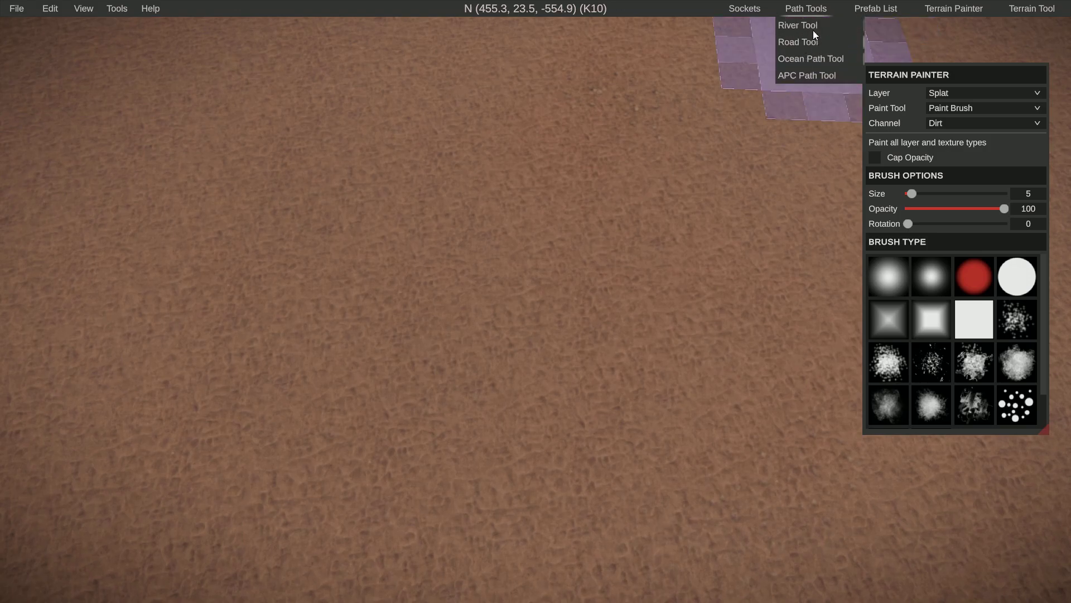
pyautogui.click(796, 27)
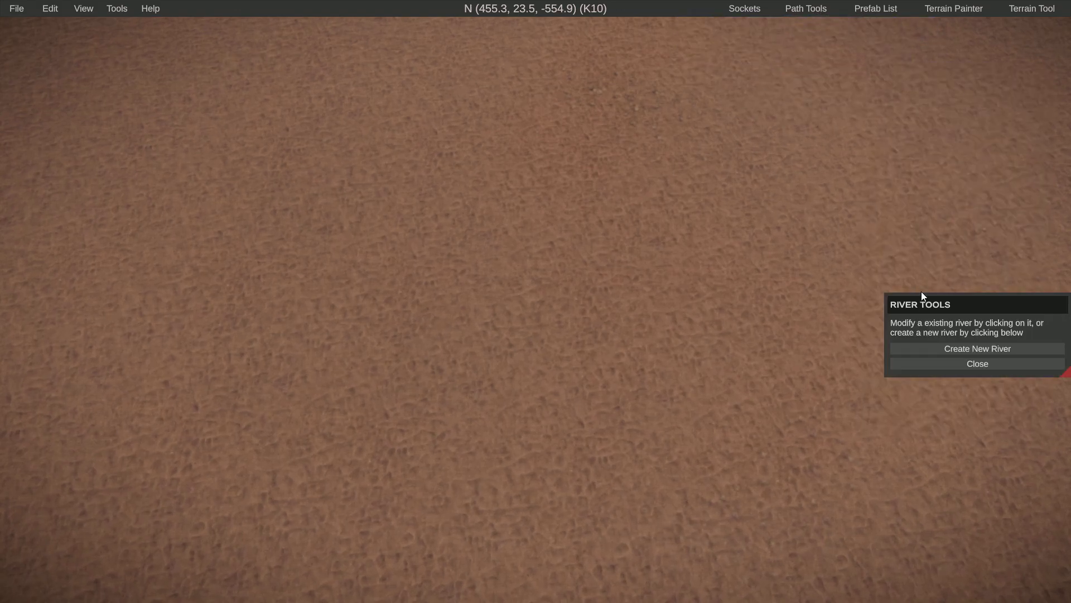
pyautogui.click(967, 349)
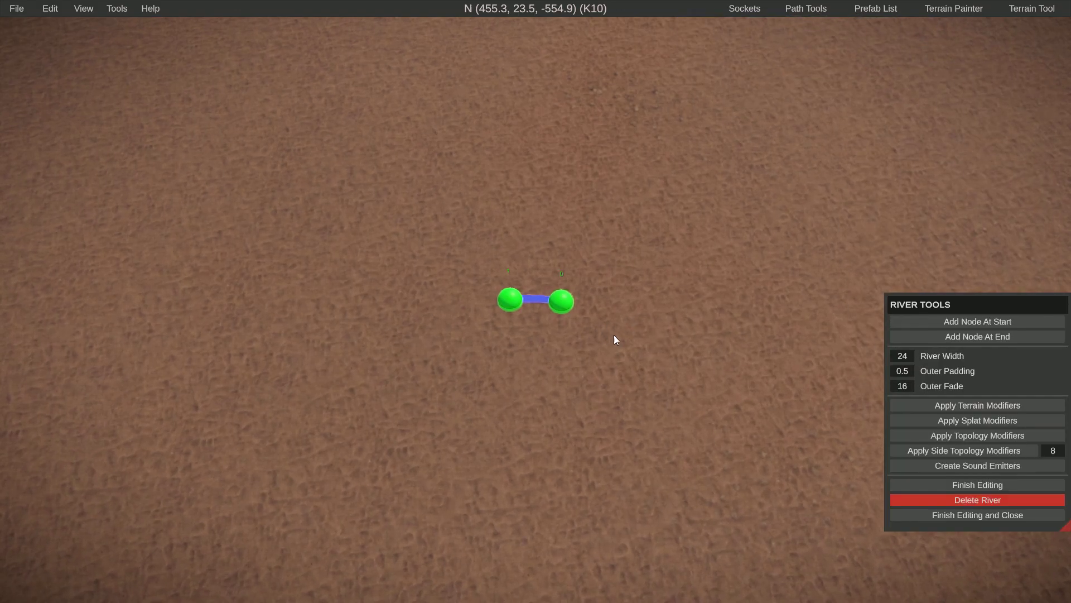
# Move the new river's end node inland to about X 453.5, Z -525.7 and raise it to about Y 1.28
pyautogui.click(556, 305)
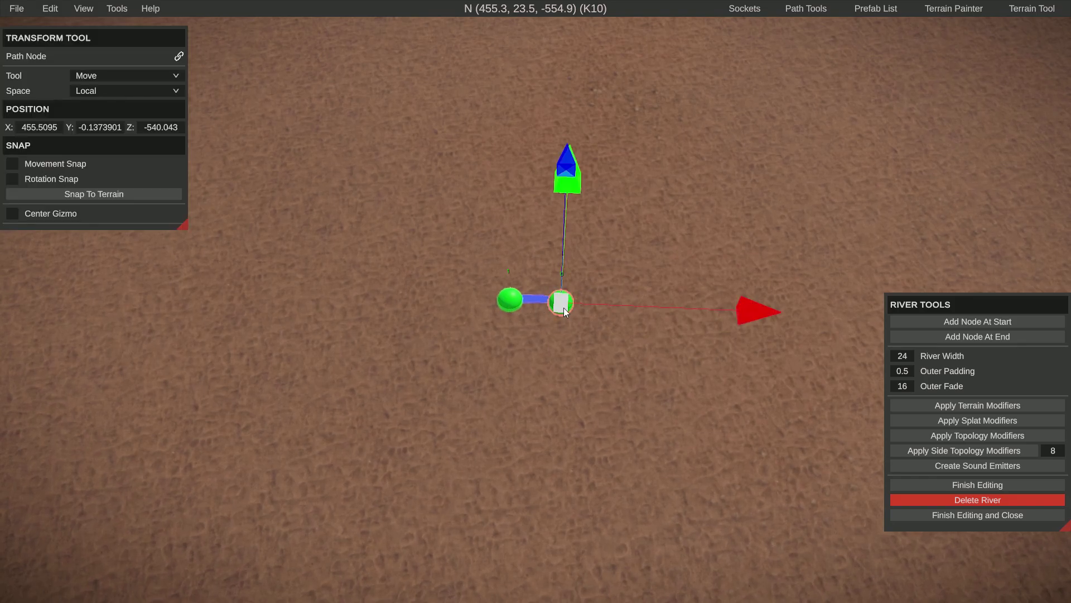
pyautogui.moveTo(738, 311); pyautogui.dragTo(741, 312)
pyautogui.moveTo(740, 312); pyautogui.dragTo(731, 370, button='right')
pyautogui.click(561, 439)
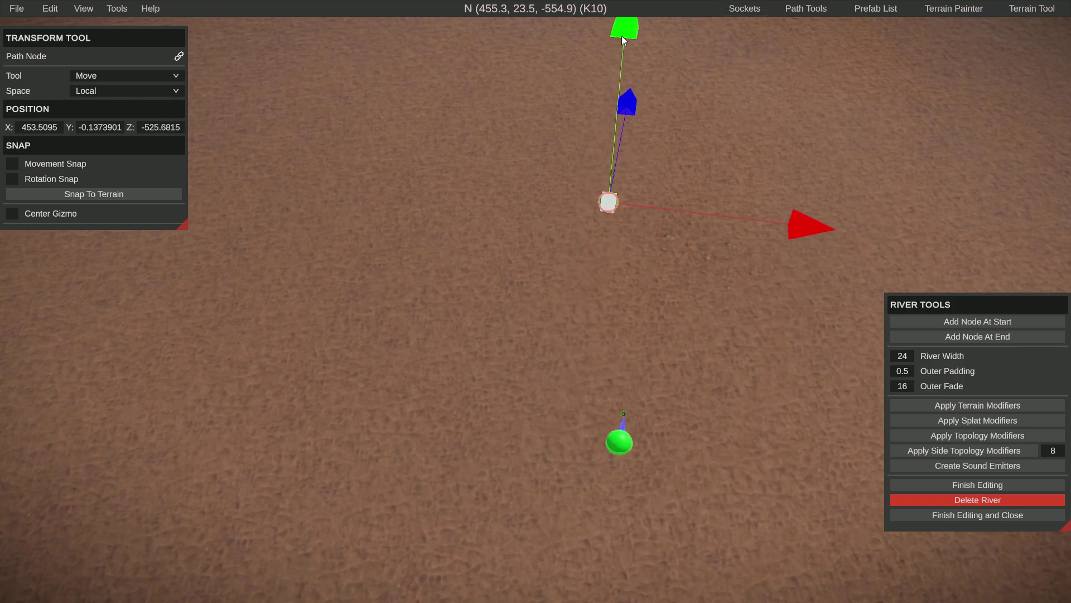
pyautogui.moveTo(621, 36); pyautogui.dragTo(617, 23)
pyautogui.press('w')
pyautogui.press('d')
pyautogui.moveTo(618, 22); pyautogui.dragTo(546, 310, button='right')
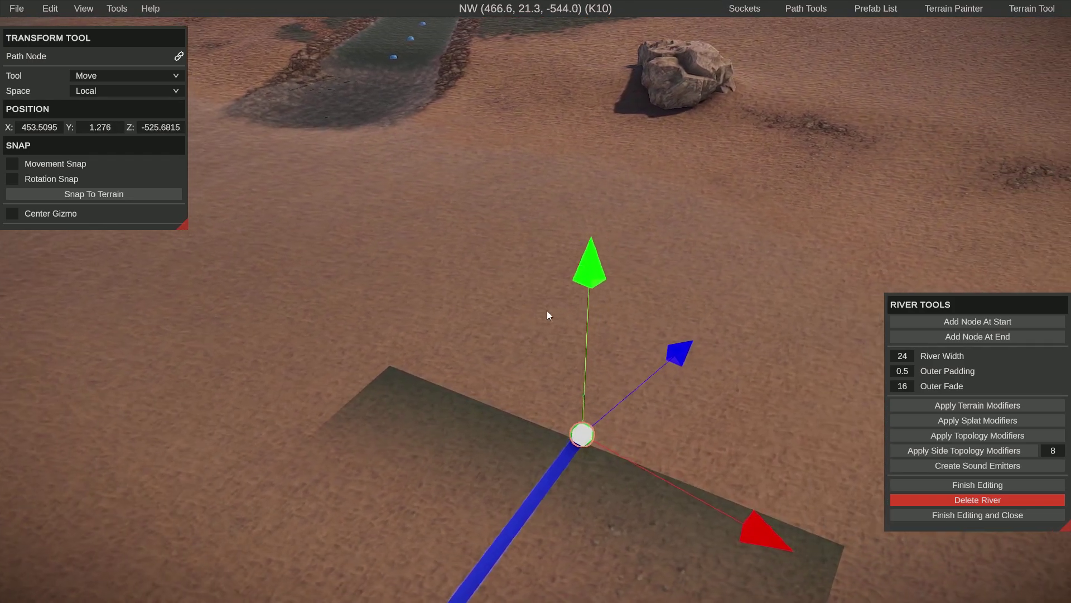
# Extend the river with another end node and move it inland to about Z -495.3
pyautogui.moveTo(659, 350); pyautogui.dragTo(795, 323)
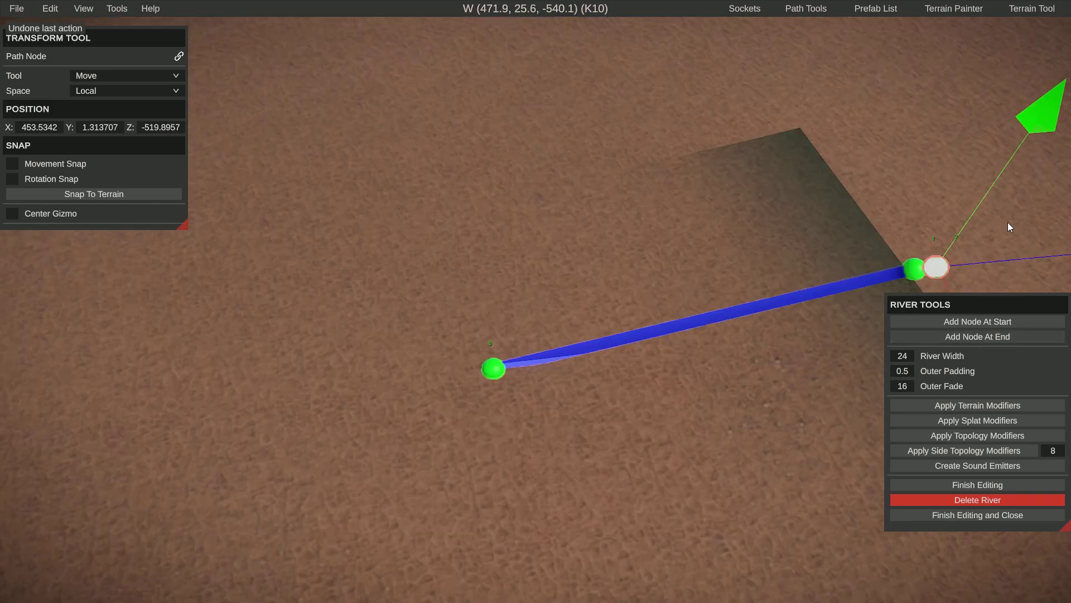
pyautogui.press('d')
pyautogui.moveTo(1008, 222); pyautogui.dragTo(511, 272, button='right')
pyautogui.press('d')
pyautogui.press('w')
pyautogui.moveTo(668, 239); pyautogui.dragTo(906, 53)
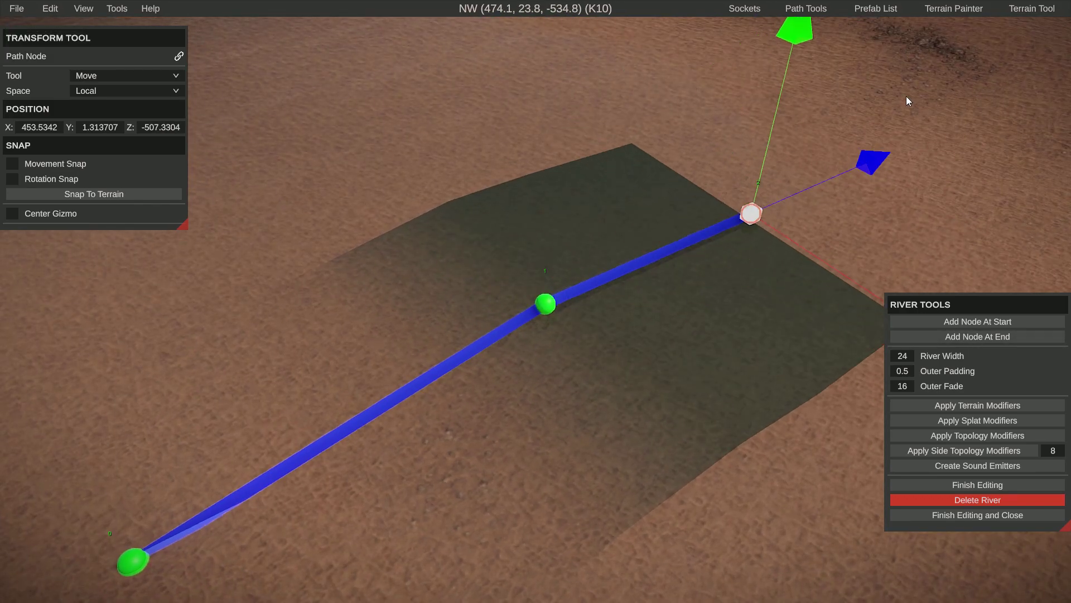
pyautogui.moveTo(909, 101); pyautogui.dragTo(533, 318, button='right')
pyautogui.moveTo(585, 267); pyautogui.dragTo(670, 184)
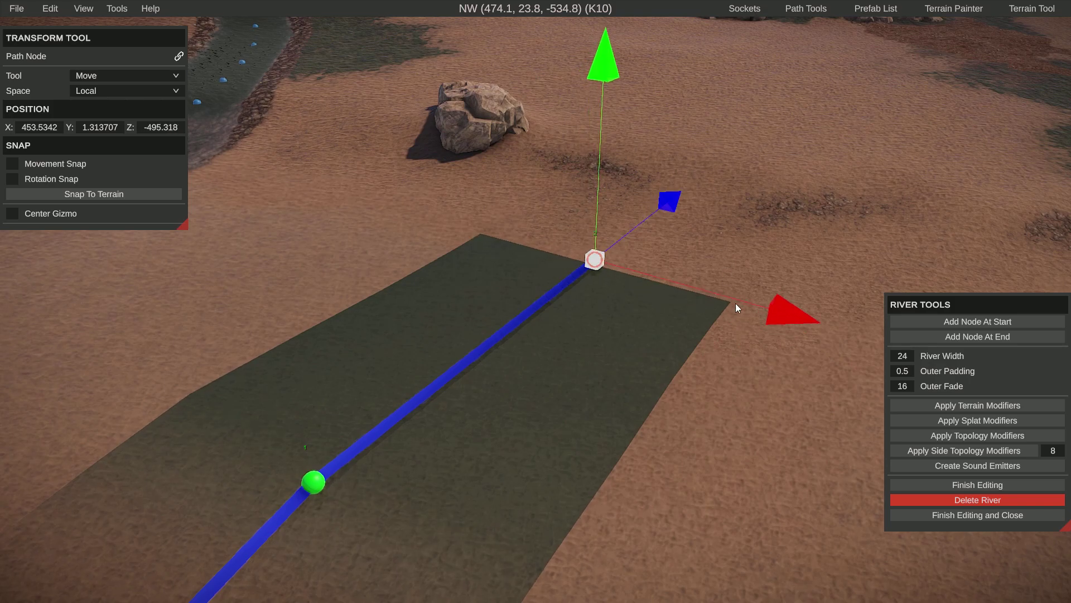
# Add a node at the river's end and move it inland to about Z -471.1, at a height of about 4.95
pyautogui.click(952, 337)
pyautogui.moveTo(662, 193); pyautogui.dragTo(862, 2)
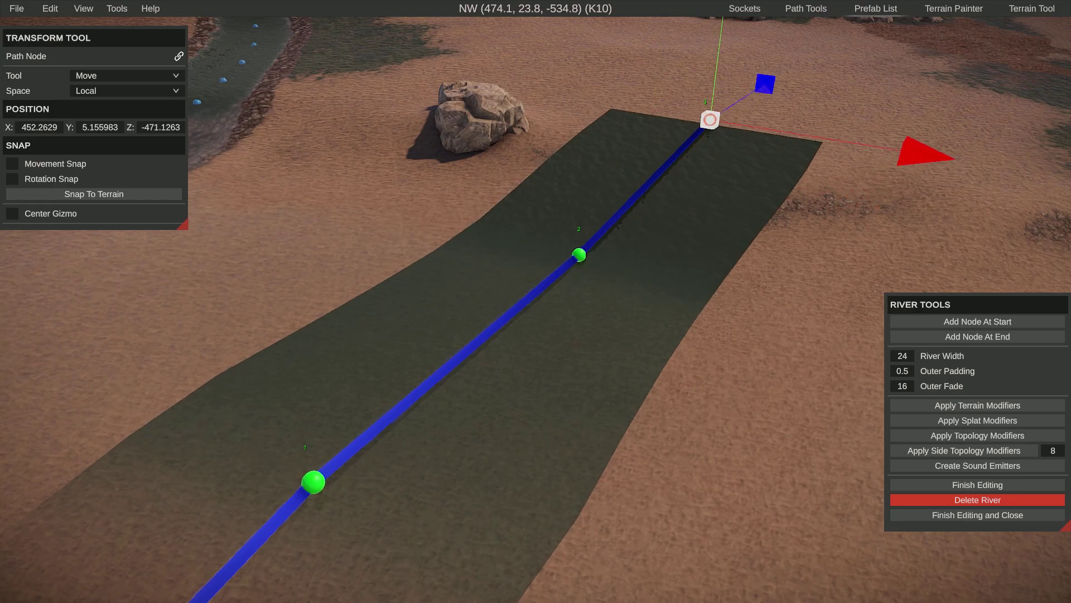
pyautogui.press('w')
pyautogui.moveTo(862, 2); pyautogui.dragTo(876, 44, button='right')
pyautogui.moveTo(535, 301); pyautogui.dragTo(528, 285, button='right')
pyautogui.press('w')
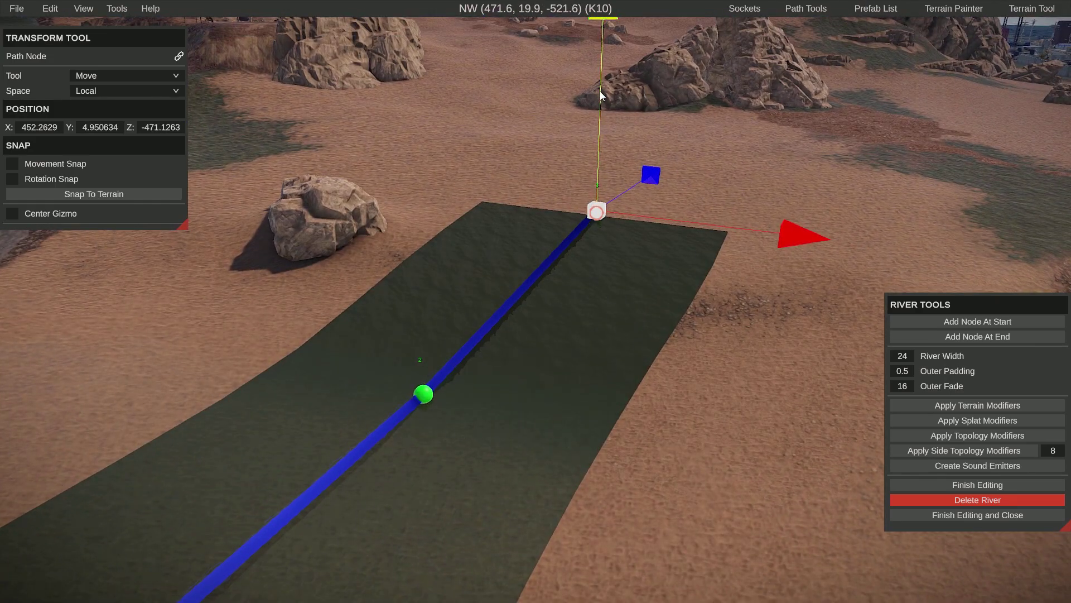
pyautogui.moveTo(601, 91); pyautogui.dragTo(597, 100)
# Shift the end node sideways to about X 446.2 and bring its height down close to the ground beside the boulder
pyautogui.moveTo(773, 254); pyautogui.dragTo(730, 221)
pyautogui.press('w')
pyautogui.moveTo(561, 144); pyautogui.dragTo(562, 221, button='right')
pyautogui.press('a')
pyautogui.press('w')
pyautogui.press('s')
pyautogui.press('d')
pyautogui.moveTo(578, 160); pyautogui.dragTo(566, 127)
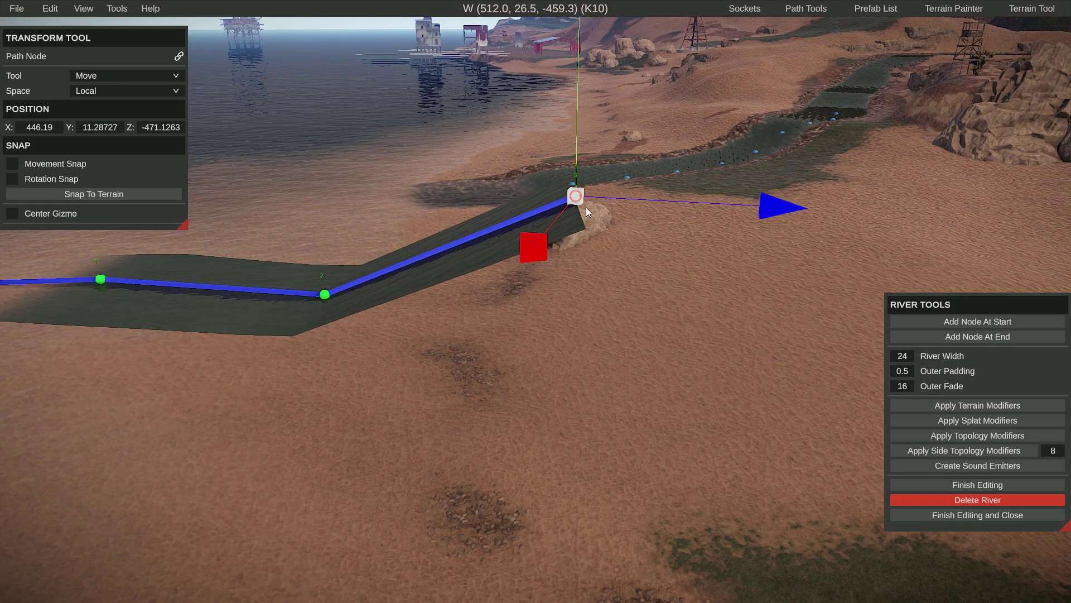
pyautogui.moveTo(575, 42); pyautogui.dragTo(587, 133)
# Add a node at the river's end past the boulder and place it at about X 435.5, Y 4.4, Z -440.1
pyautogui.click(972, 322)
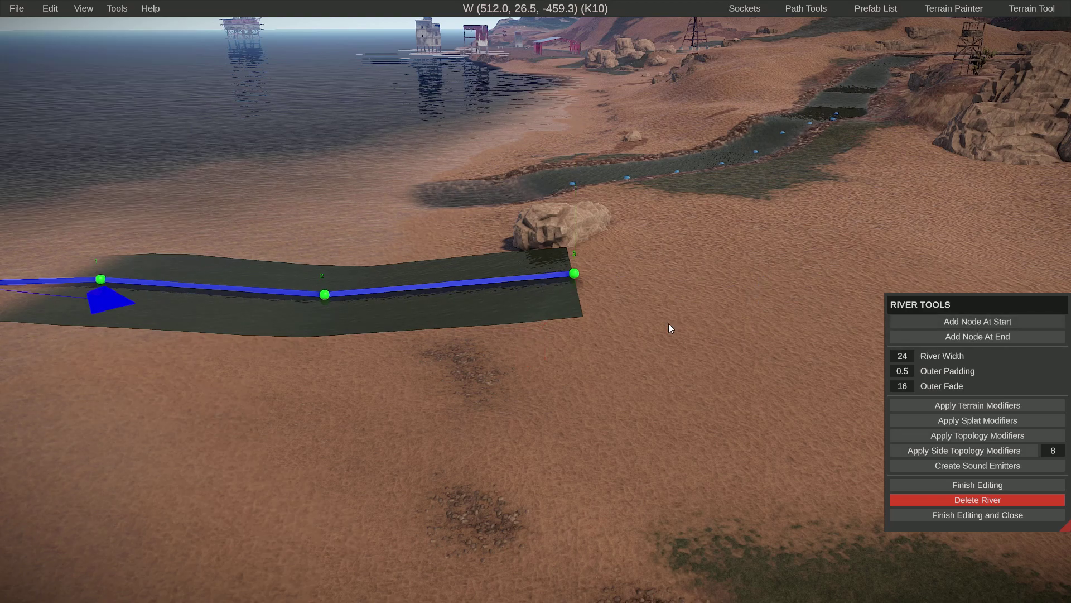
pyautogui.hotkey('ctrl', 'z')
pyautogui.click(982, 337)
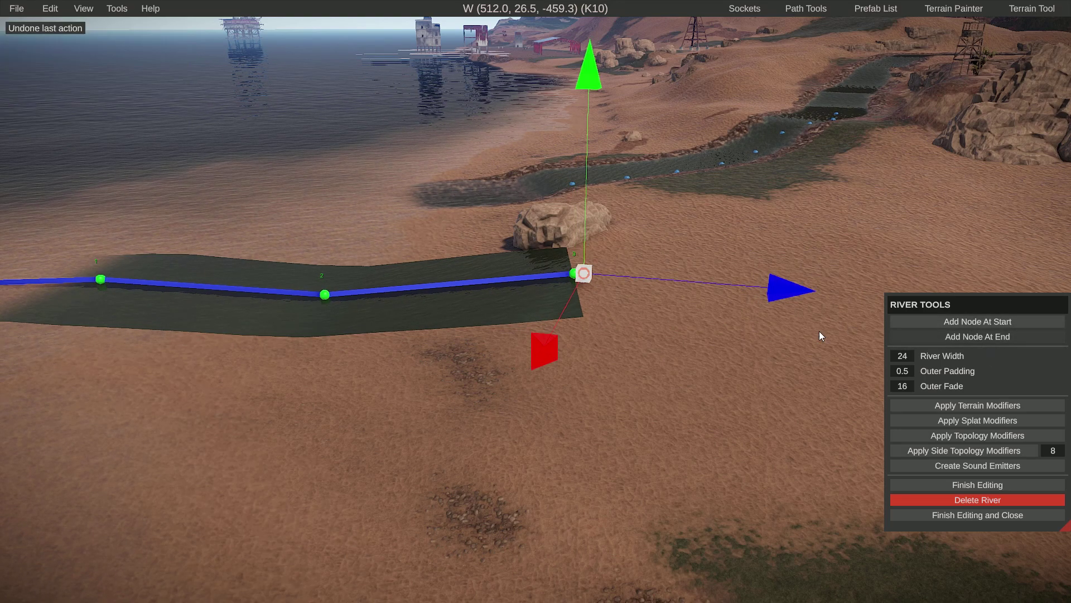
pyautogui.moveTo(686, 288); pyautogui.dragTo(844, 272)
pyautogui.moveTo(741, 379); pyautogui.dragTo(745, 343)
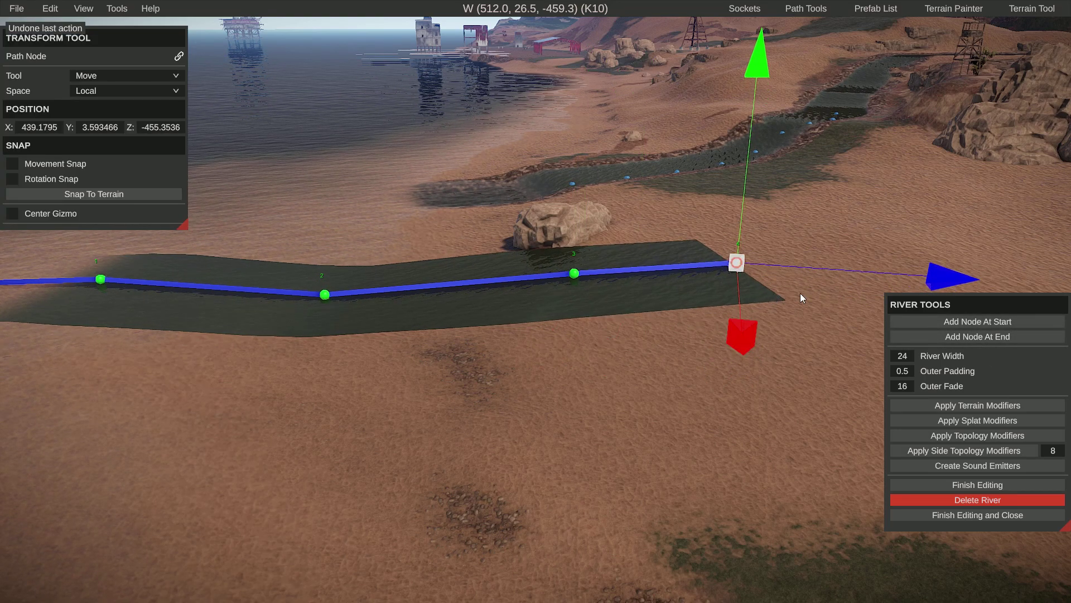
pyautogui.moveTo(952, 277); pyautogui.dragTo(1065, 240)
pyautogui.moveTo(832, 330); pyautogui.dragTo(533, 304, button='right')
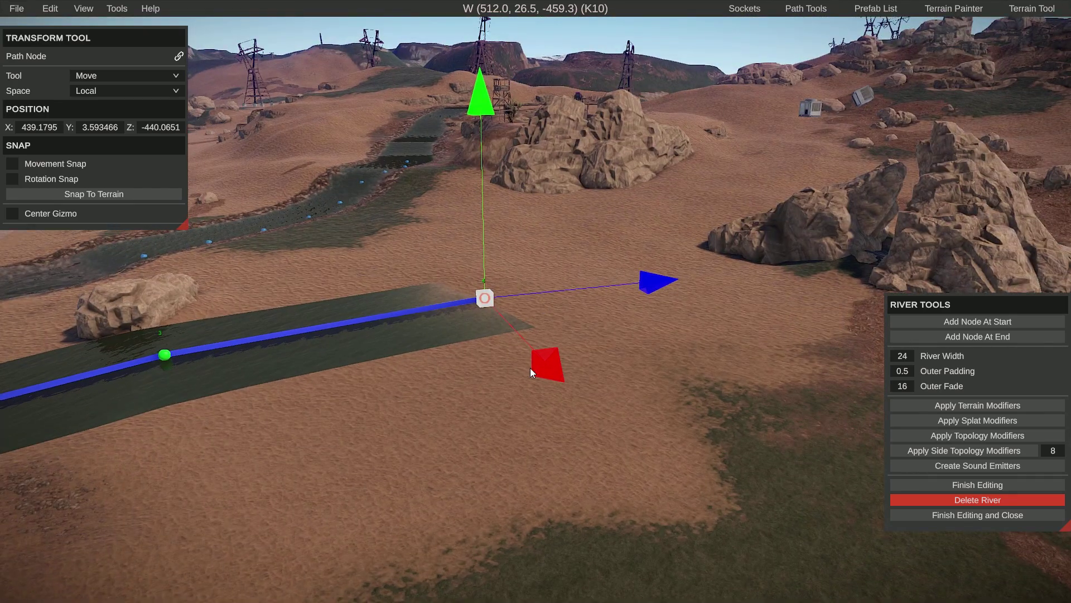
pyautogui.moveTo(531, 369); pyautogui.dragTo(486, 270)
pyautogui.moveTo(478, 227); pyautogui.dragTo(479, 223)
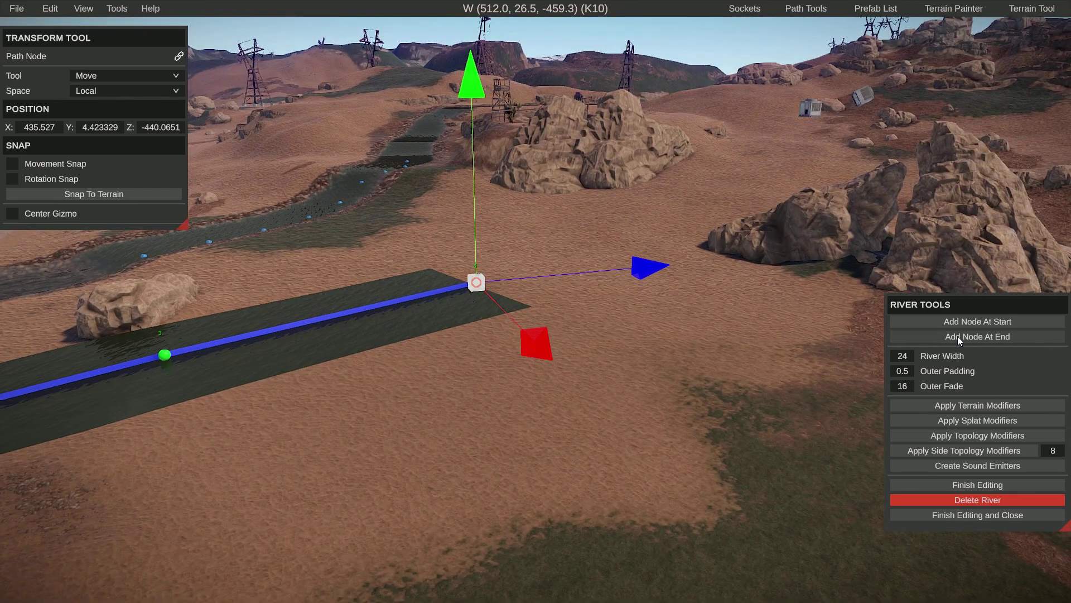
# Add another end node and move it to the rock formation at about X 436.5, Y 4.6, Z -382.8
pyautogui.click(958, 337)
pyautogui.click(483, 280)
pyautogui.moveTo(654, 267); pyautogui.dragTo(796, 219)
pyautogui.moveTo(747, 322); pyautogui.dragTo(740, 202)
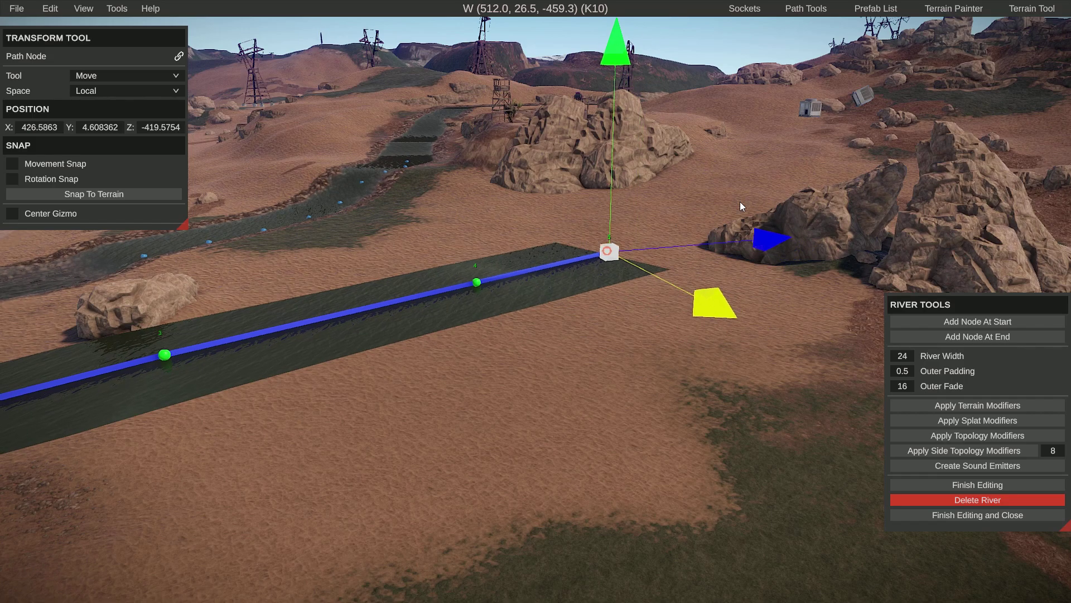
pyautogui.moveTo(714, 303); pyautogui.dragTo(902, 286)
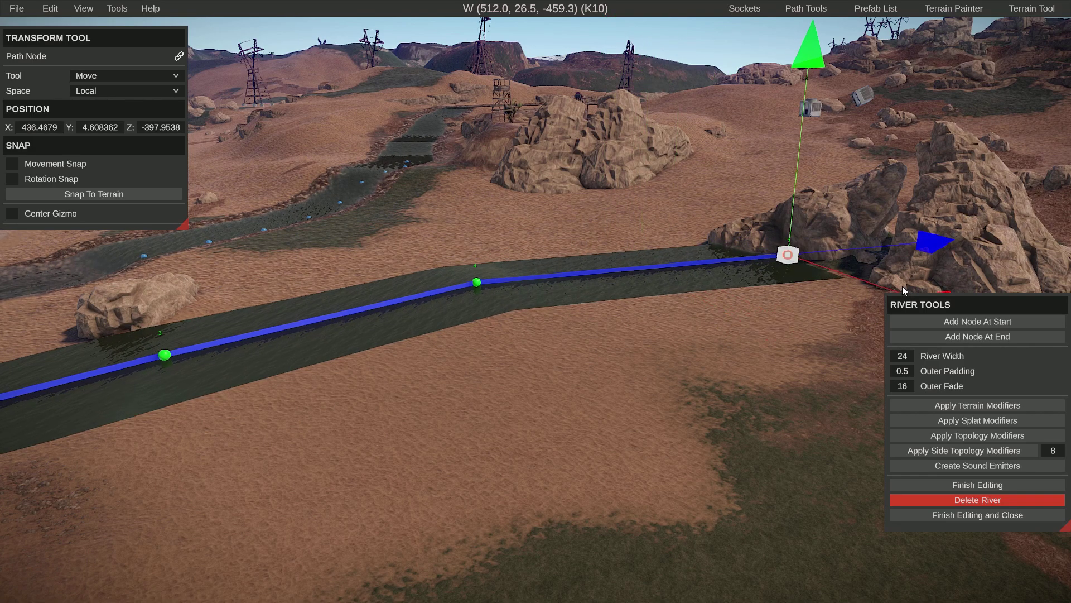
pyautogui.moveTo(862, 241); pyautogui.dragTo(986, 218)
# Apply the terrain modifiers to the new river and check the carved riverbed from above
pyautogui.press('s')
pyautogui.moveTo(589, 384); pyautogui.dragTo(743, 476, button='right')
pyautogui.press('s')
pyautogui.press('s')
pyautogui.press('w')
pyautogui.click(950, 406)
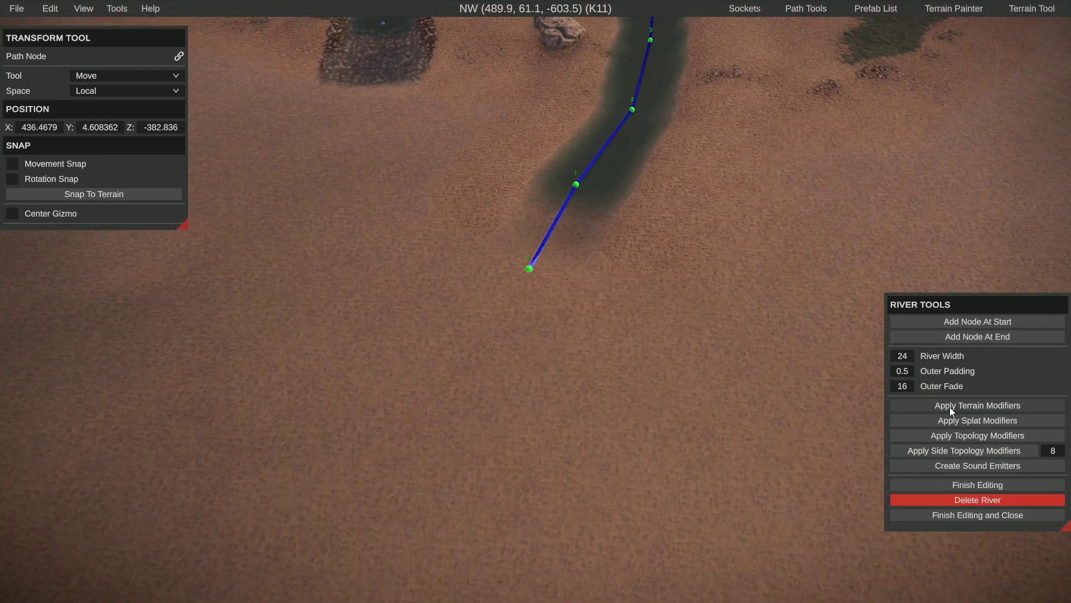
pyautogui.moveTo(725, 363); pyautogui.dragTo(771, 258, button='right')
pyautogui.press('w')
pyautogui.moveTo(588, 300); pyautogui.dragTo(591, 311, button='right')
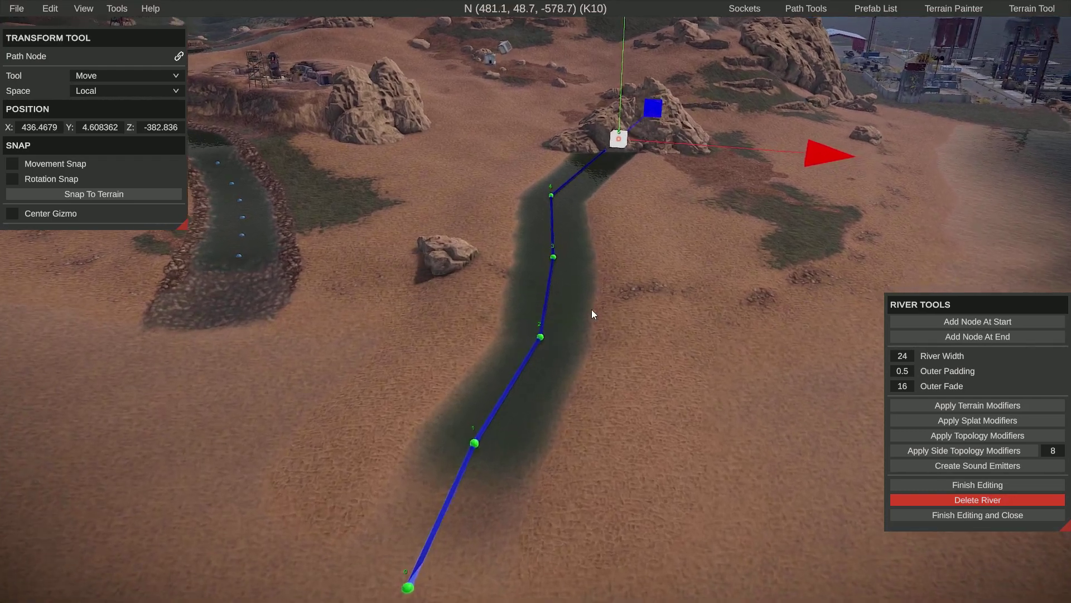
# Apply the river's splat and side topology modifiers, create its sound emitters and finish editing it
pyautogui.click(1007, 424)
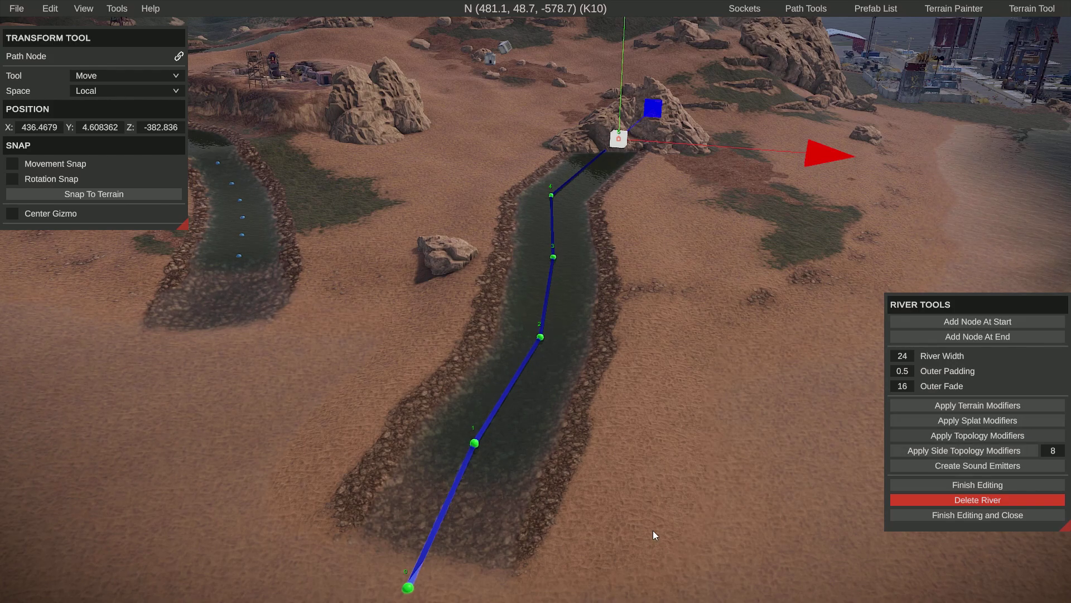
pyautogui.click(961, 451)
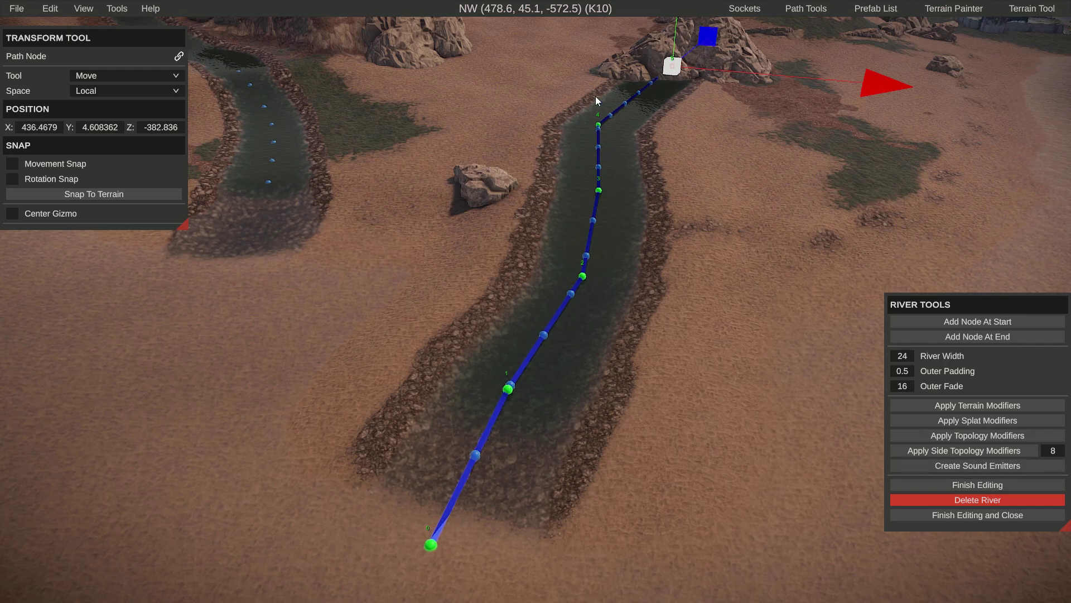
pyautogui.moveTo(600, 464); pyautogui.dragTo(433, 342, button='right')
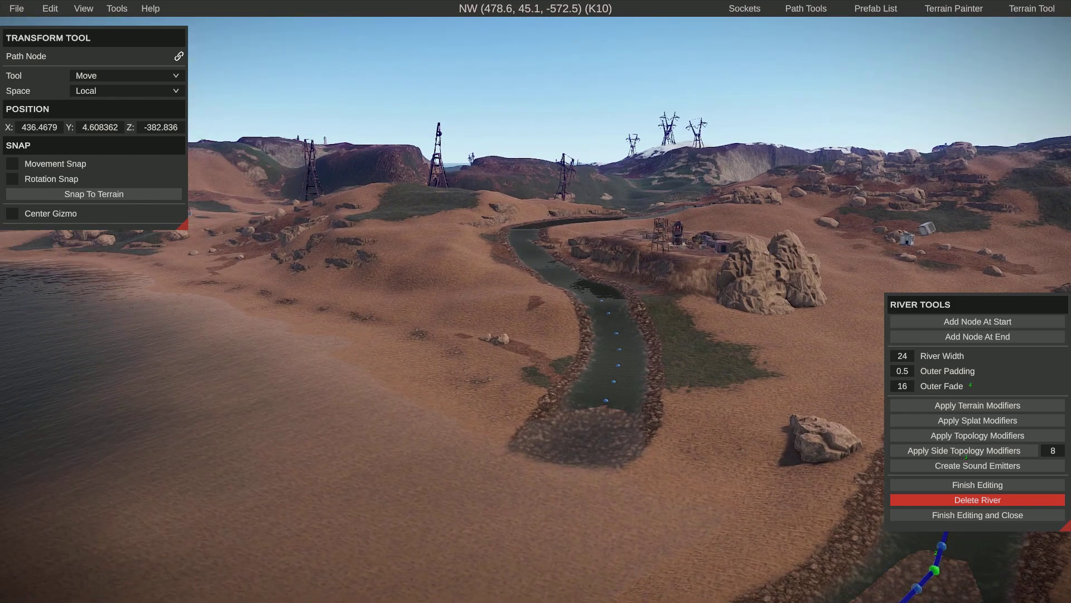
pyautogui.moveTo(535, 301); pyautogui.dragTo(686, 416, button='right')
pyautogui.press('w')
pyautogui.click(975, 484)
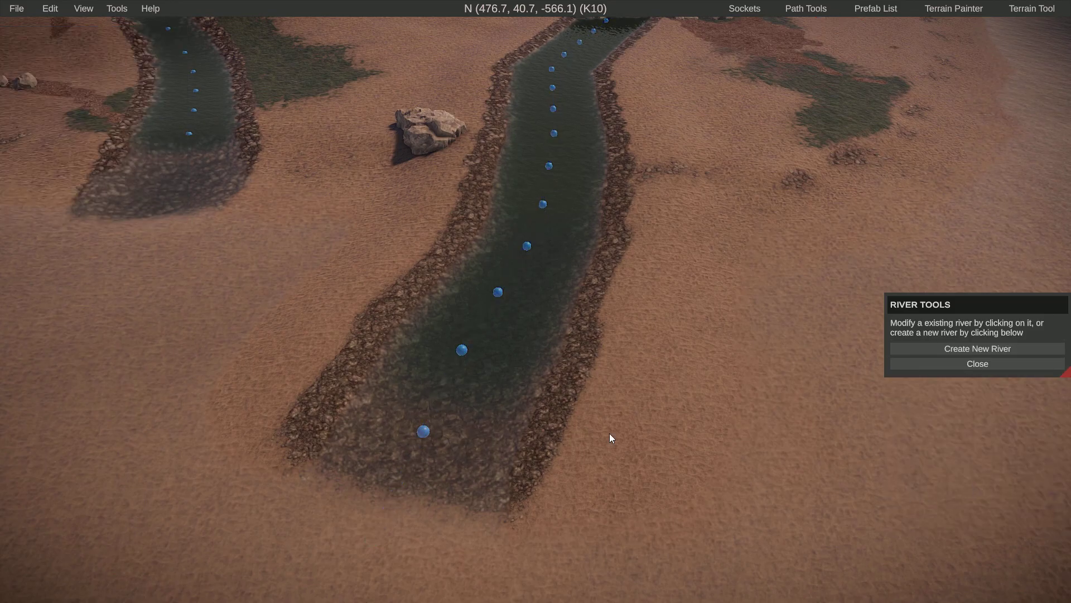
# Survey the map away from the coast for open grassy ground near the powerline pylons
pyautogui.press('w')
pyautogui.moveTo(536, 301); pyautogui.dragTo(474, 257, button='right')
pyautogui.press('d')
pyautogui.press('w')
pyautogui.press('w')
pyautogui.press('a')
pyautogui.press('s')
pyautogui.press('a')
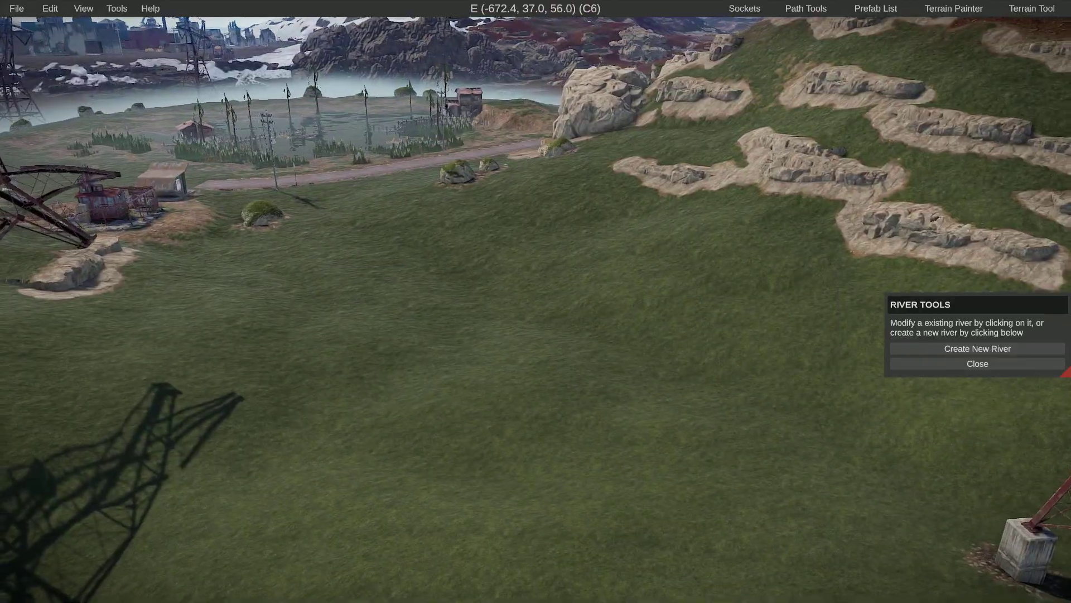
pyautogui.moveTo(552, 190); pyautogui.dragTo(830, 44, button='right')
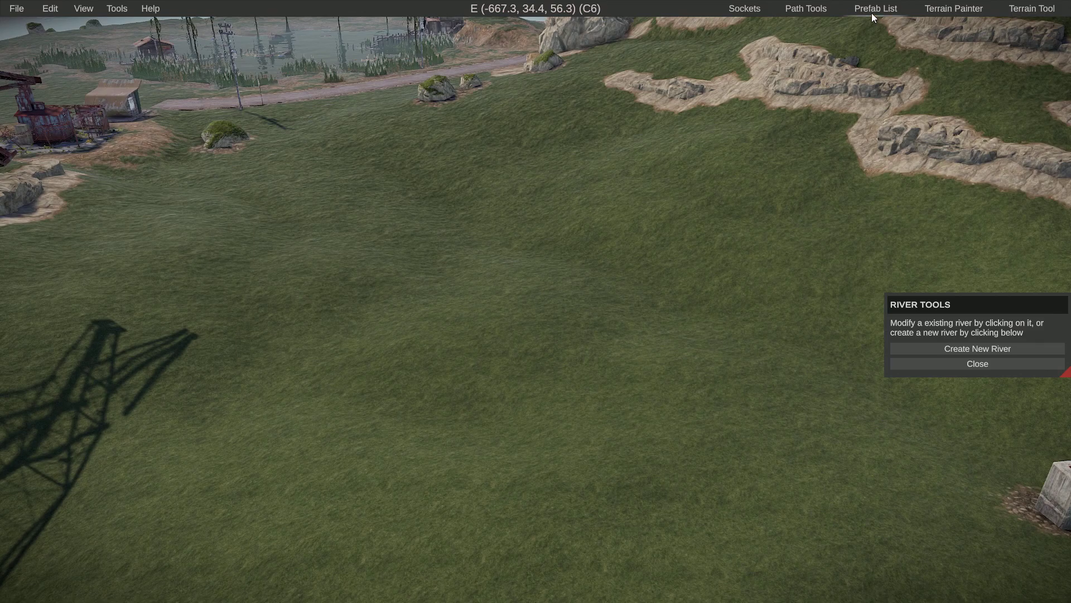
# Sample the grass near the rocky edge as the terrain Flatten target, giving a height of 505.25
pyautogui.click(1027, 9)
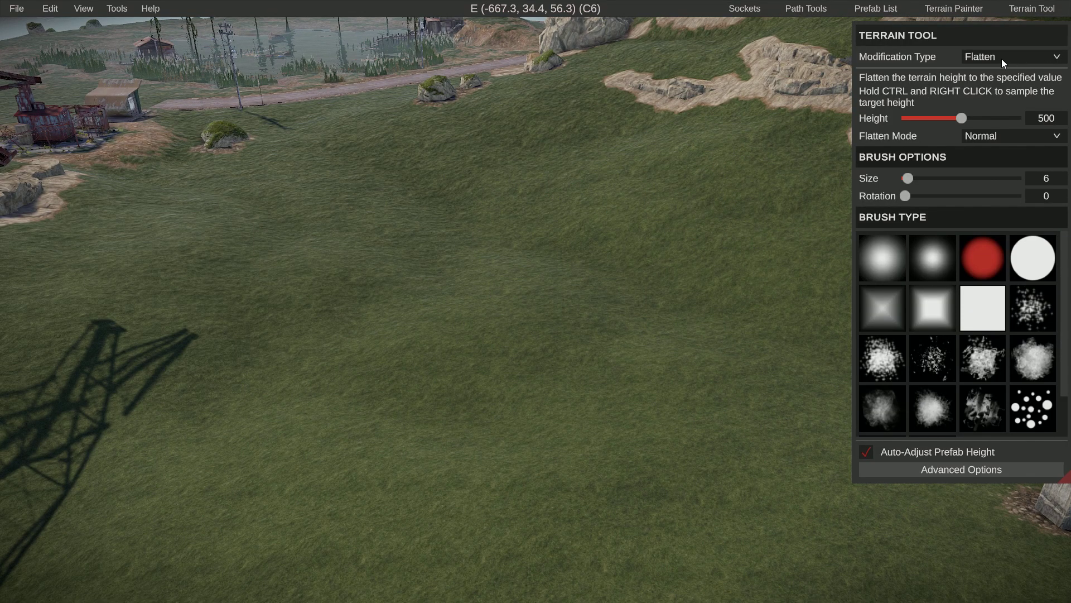
pyautogui.moveTo(670, 212)
pyautogui.mouseDown(button='right')
pyautogui.moveTo(530, 335)
pyautogui.moveTo(547, 329)
pyautogui.moveTo(502, 329)
pyautogui.moveTo(511, 357)
pyautogui.moveTo(488, 260)
pyautogui.mouseUp(button='right')
pyautogui.press('d')
pyautogui.press('w')
pyautogui.press('s')
pyautogui.moveTo(378, 236)
pyautogui.mouseDown(button='right')
pyautogui.moveTo(510, 327)
pyautogui.moveTo(497, 290)
pyautogui.mouseUp(button='right')
pyautogui.press('w')
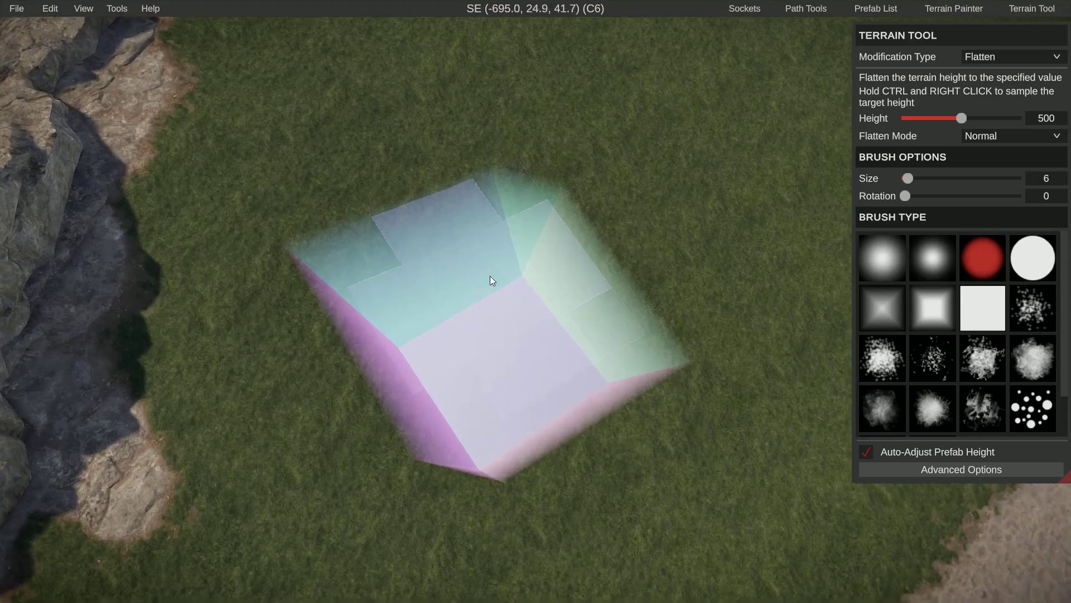
pyautogui.keyDown('ctrl'); pyautogui.rightClick(410, 219); pyautogui.keyUp('ctrl')
# Flatten a round basin in the grass between the pylons with brush size 23, and select the hard-edged round brush
pyautogui.press('w')
pyautogui.moveTo(410, 219)
pyautogui.mouseDown(button='right')
pyautogui.moveTo(357, 117)
pyautogui.moveTo(519, 324)
pyautogui.moveTo(528, 313)
pyautogui.mouseUp(button='right')
pyautogui.press('s')
pyautogui.press('a')
pyautogui.moveTo(642, 267)
pyautogui.mouseDown(button='right')
pyautogui.moveTo(519, 307)
pyautogui.moveTo(520, 385)
pyautogui.mouseUp(button='right')
pyautogui.press('s')
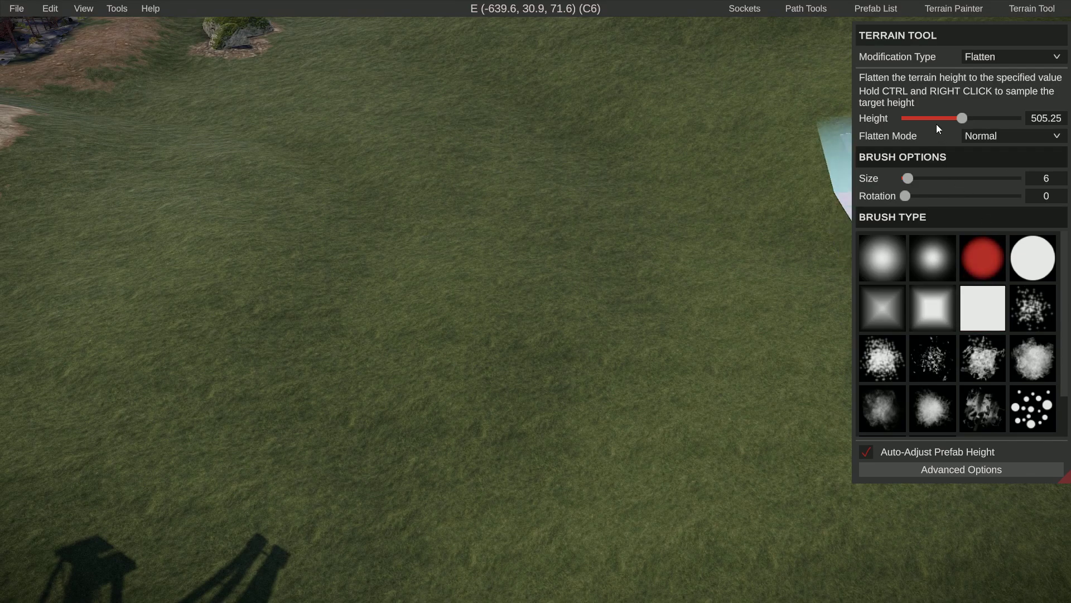
pyautogui.moveTo(910, 175)
pyautogui.mouseDown()
pyautogui.moveTo(929, 177)
pyautogui.moveTo(914, 179)
pyautogui.mouseUp()
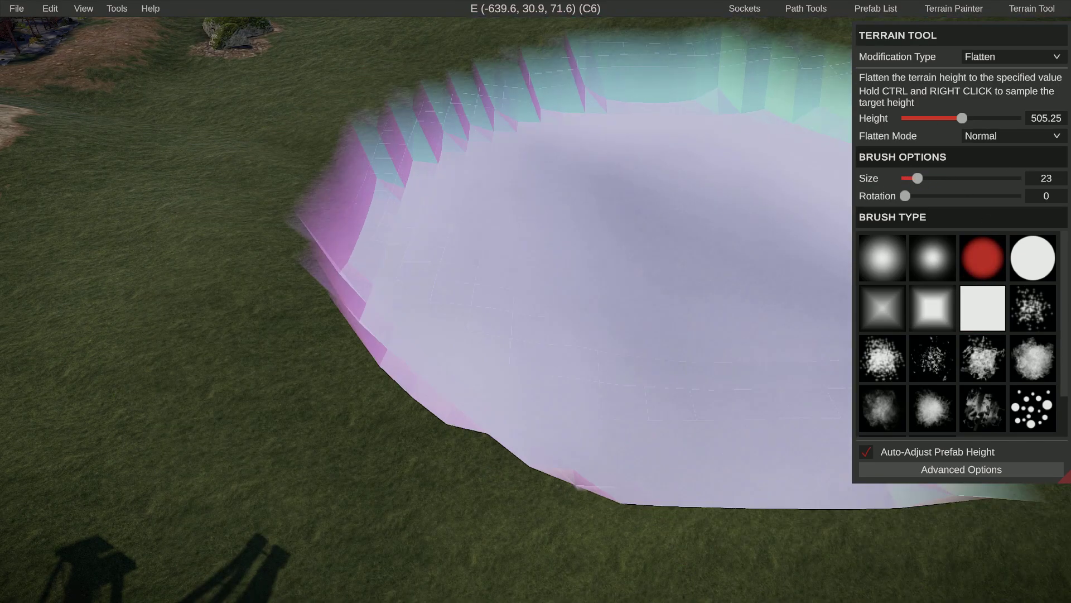
pyautogui.press('s')
pyautogui.moveTo(658, 263); pyautogui.dragTo(535, 301, button='right')
pyautogui.press('d')
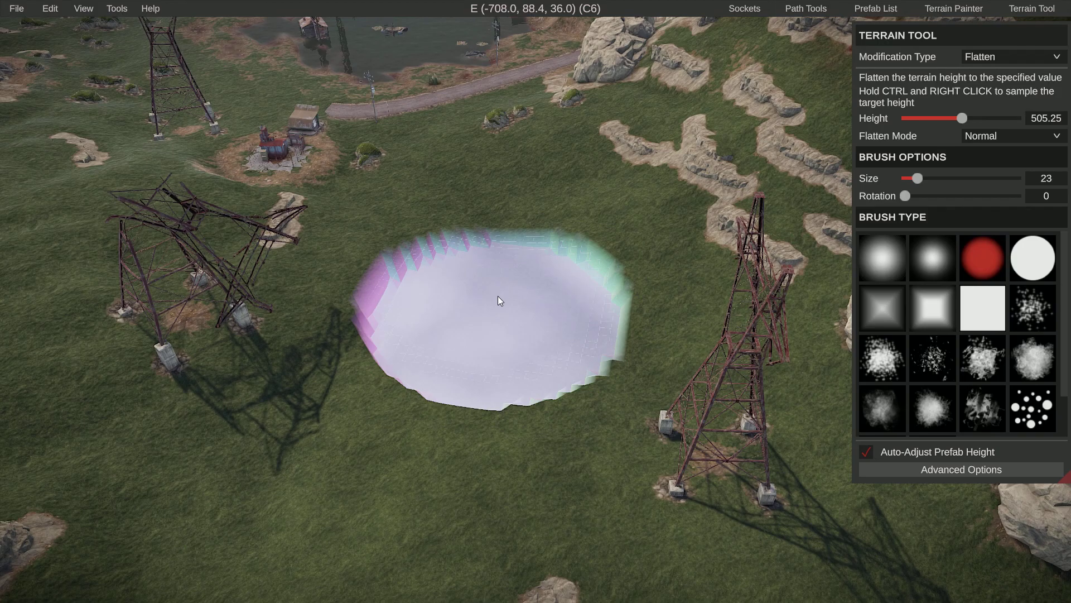
pyautogui.click(499, 300)
pyautogui.press('w')
pyautogui.click(1032, 258)
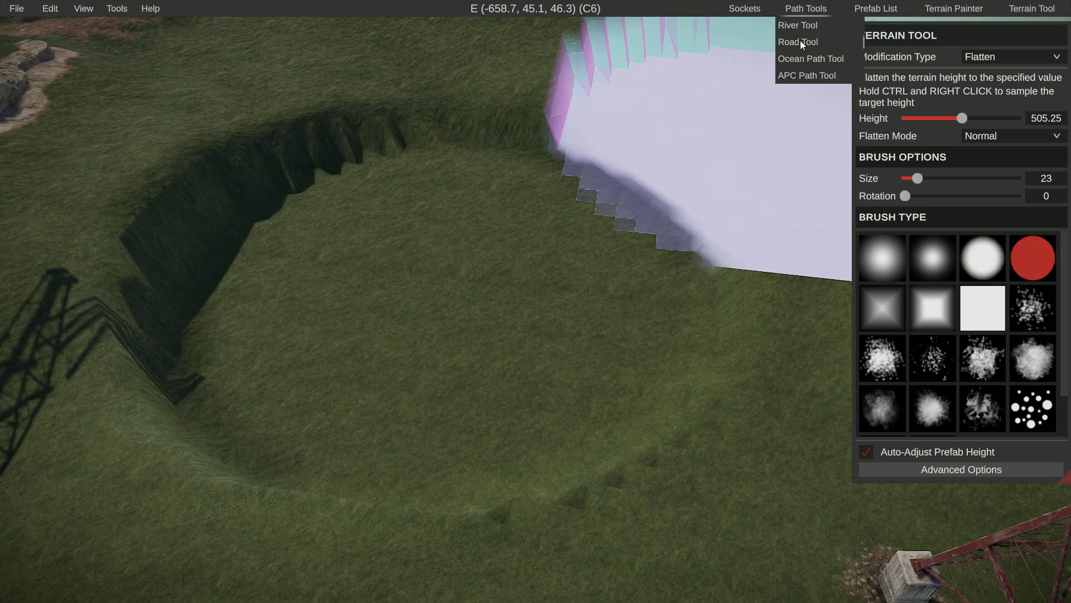
# Create a new river in the flattened basin and move its two end nodes to opposite rims of the basin
pyautogui.click(792, 25)
pyautogui.moveTo(580, 273); pyautogui.dragTo(536, 300, button='right')
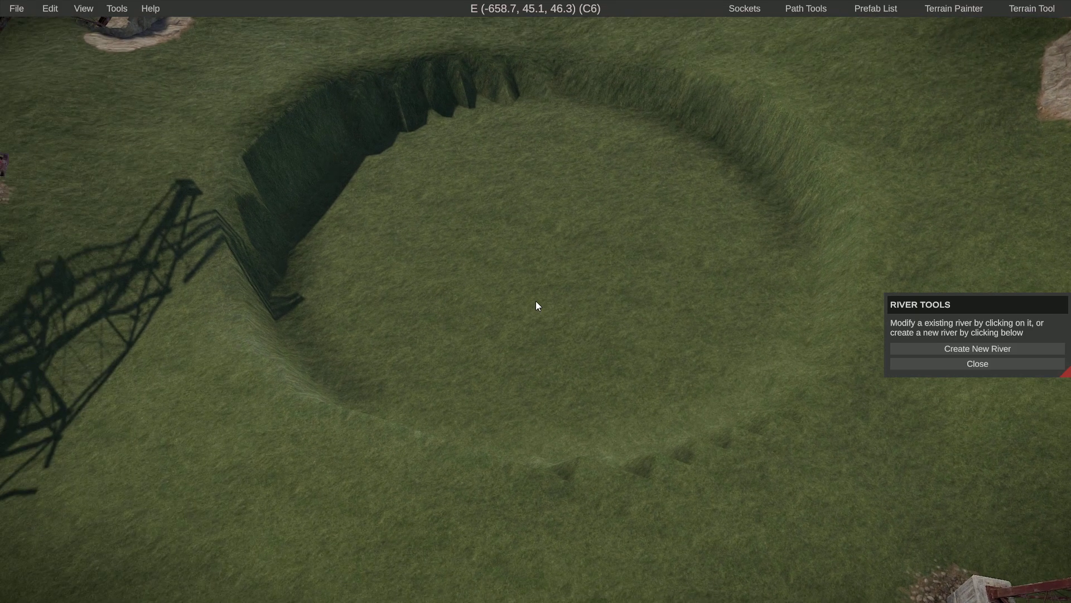
pyautogui.click(976, 351)
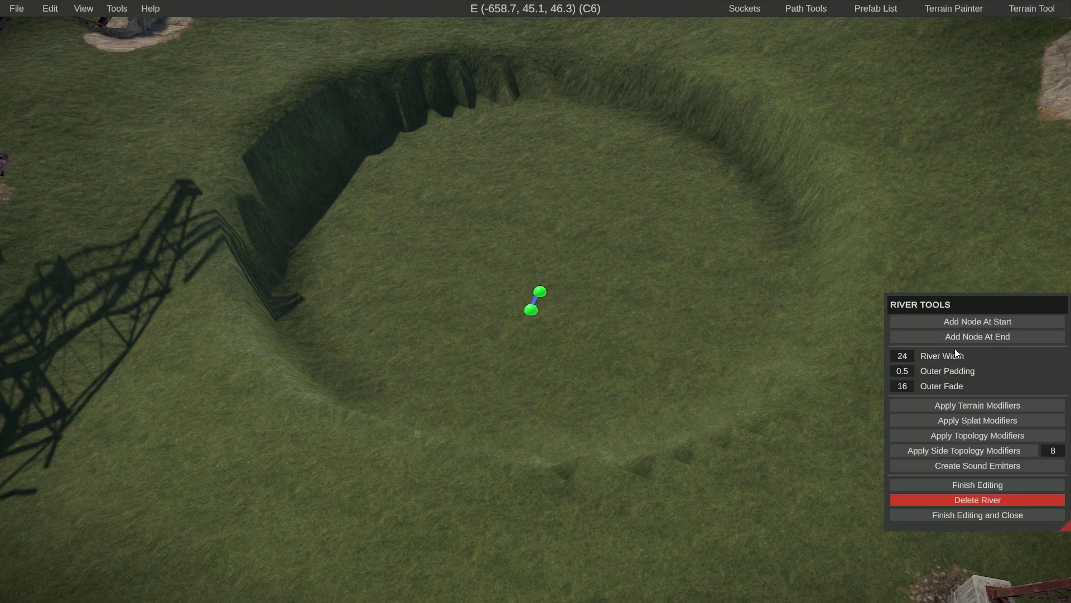
pyautogui.click(533, 310)
pyautogui.moveTo(585, 198); pyautogui.dragTo(445, 379)
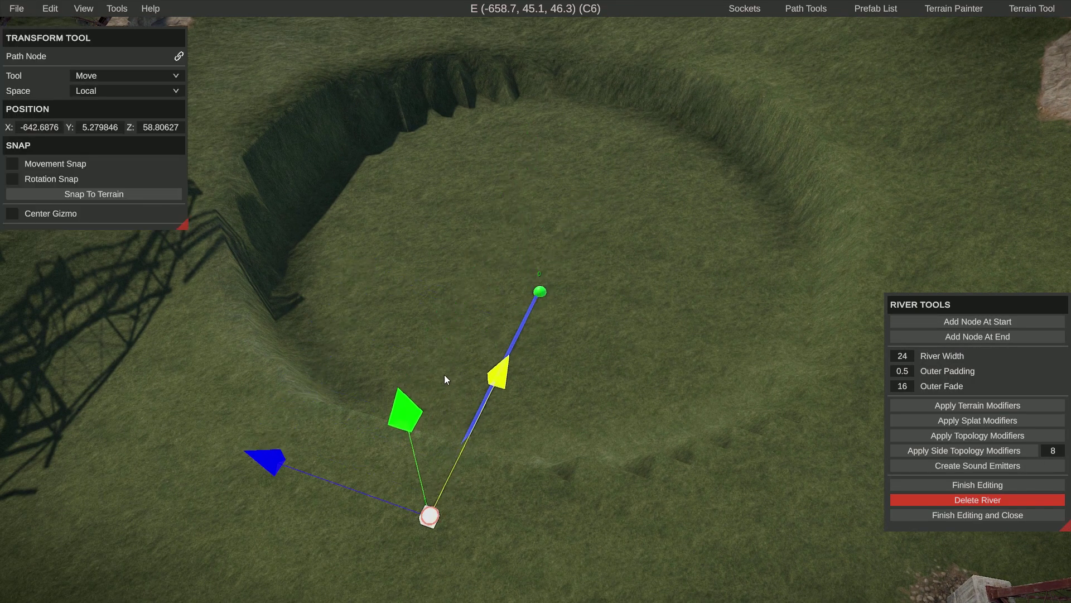
pyautogui.click(540, 292)
pyautogui.moveTo(594, 191); pyautogui.dragTo(852, 6)
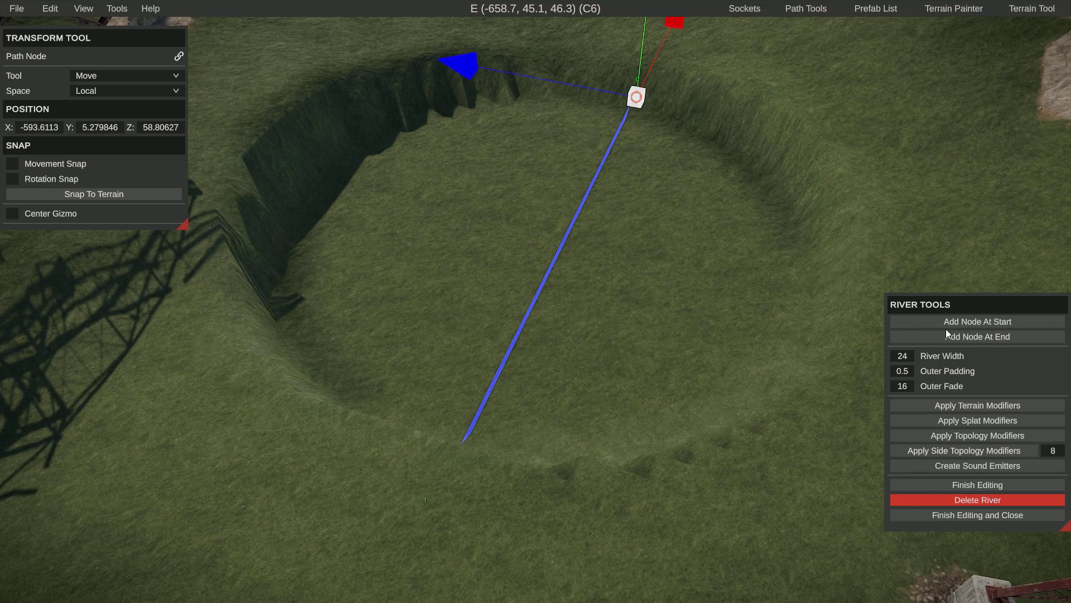
# Widen the new river to 50 and apply its terrain modifiers so the water fills the round basin
pyautogui.click(966, 404)
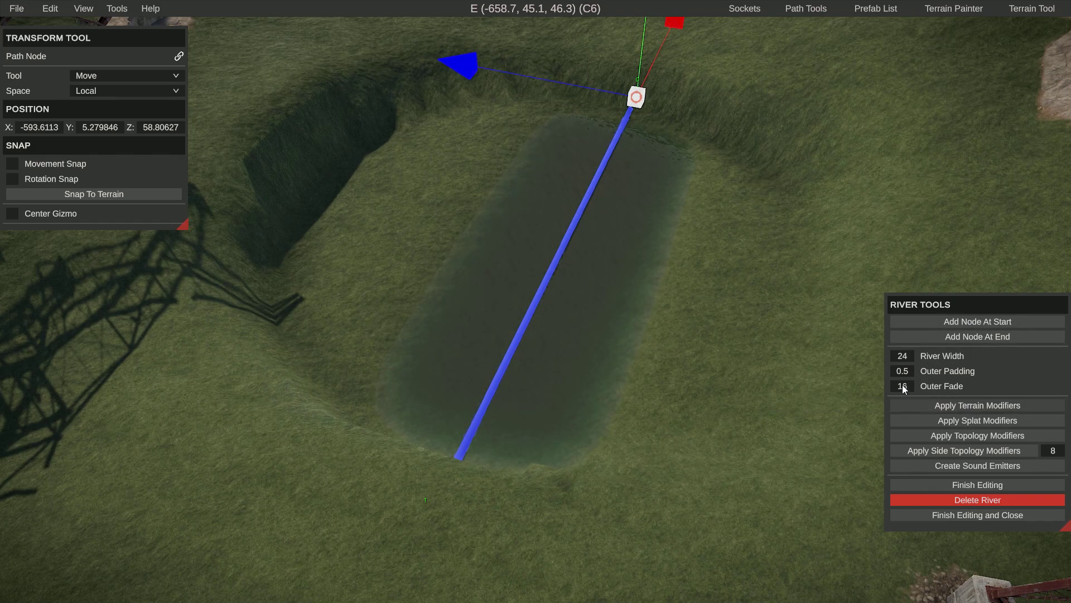
pyautogui.press('d')
pyautogui.press('w')
pyautogui.moveTo(726, 335); pyautogui.dragTo(539, 306, button='right')
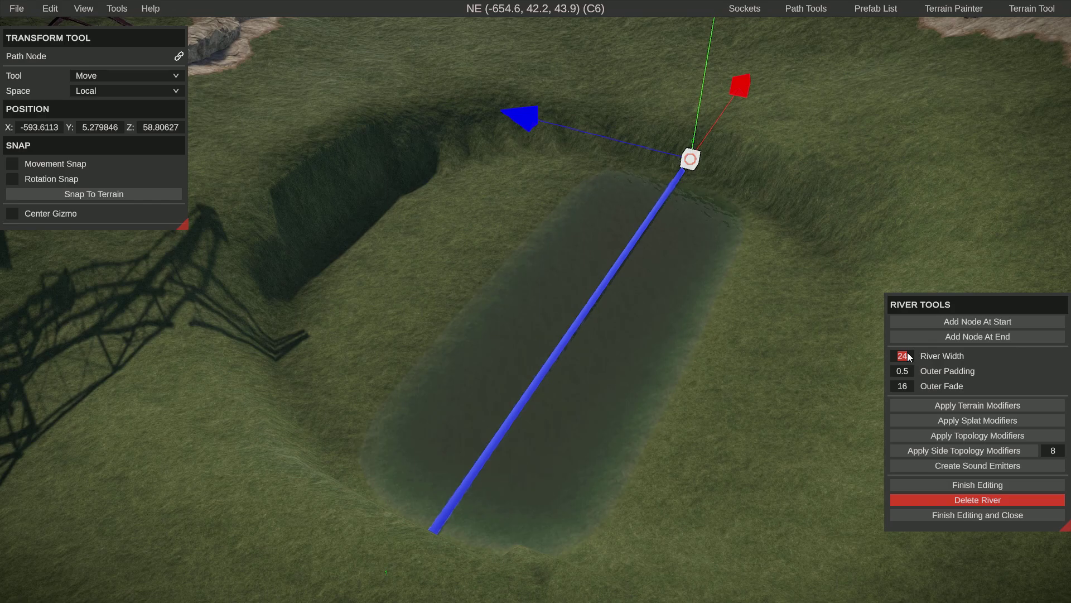
pyautogui.click(970, 402)
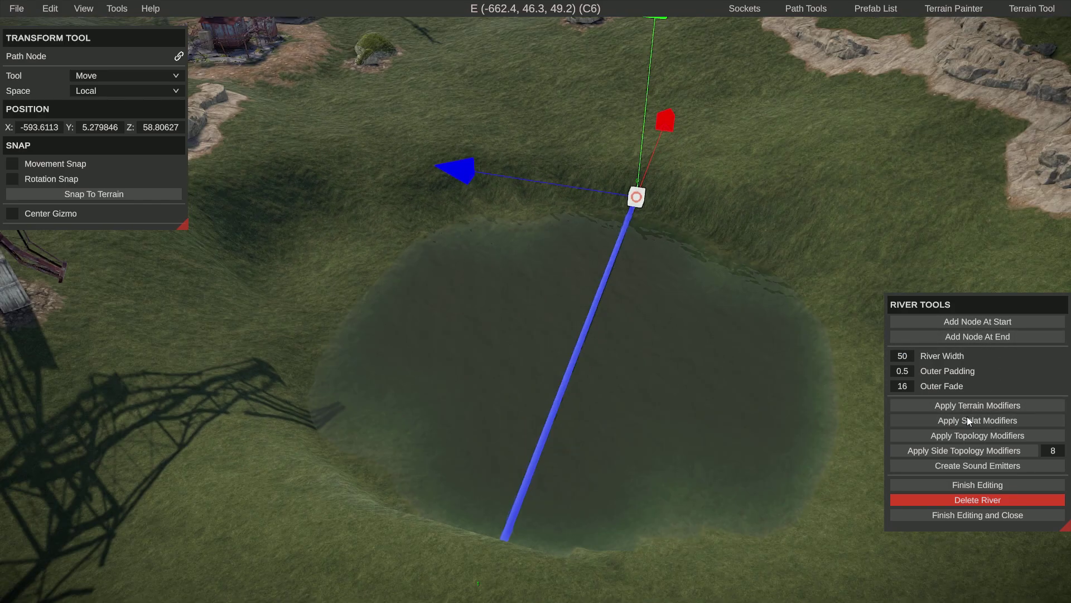
# Apply the splat modifiers to the pond's river path and create its sound emitters
pyautogui.click(966, 418)
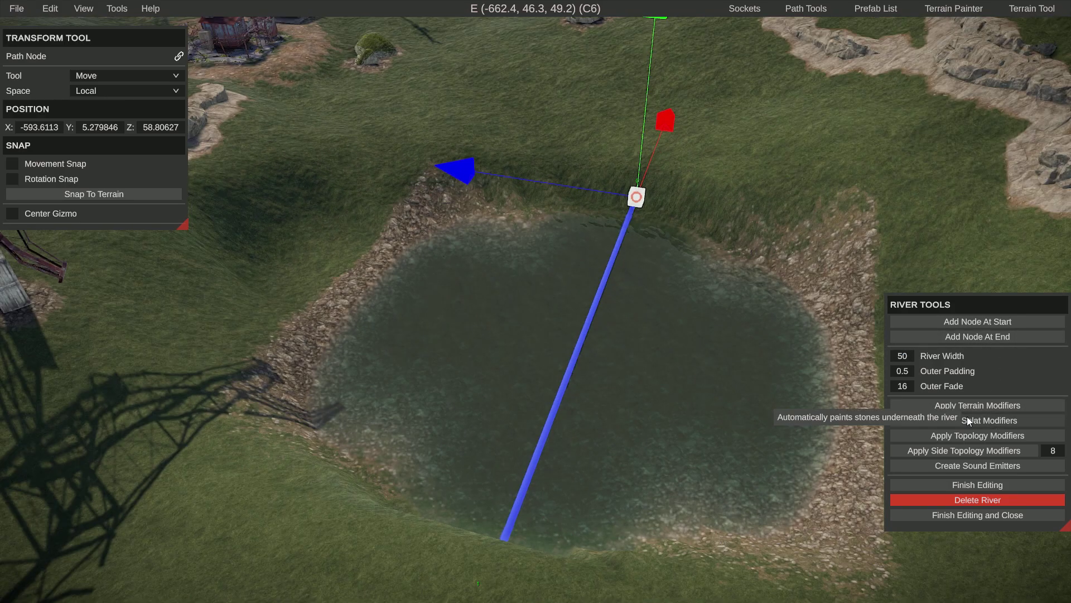
pyautogui.click(963, 465)
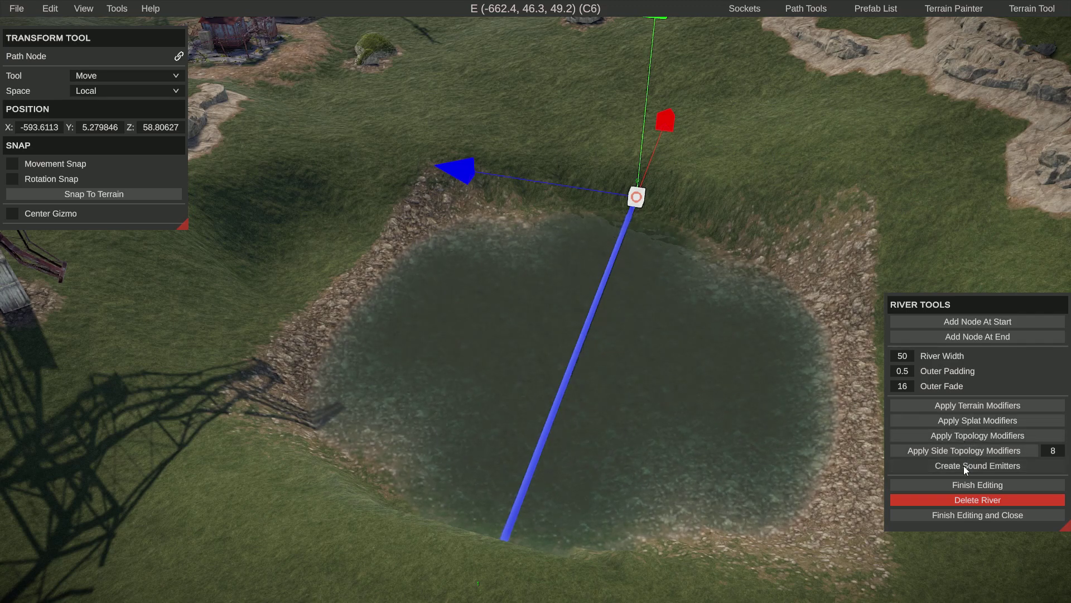
pyautogui.moveTo(831, 431); pyautogui.dragTo(820, 427, button='right')
pyautogui.moveTo(558, 112); pyautogui.dragTo(566, 92, button='right')
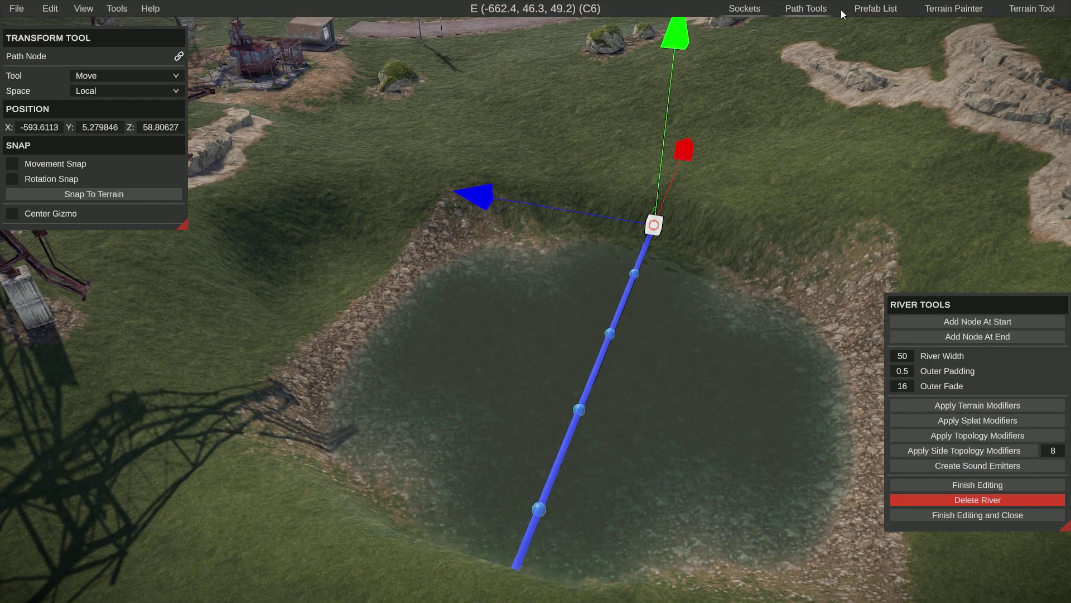
# Smooth the terrain around the pond's banks with a size 8 brush at opacity 62
pyautogui.click(1026, 9)
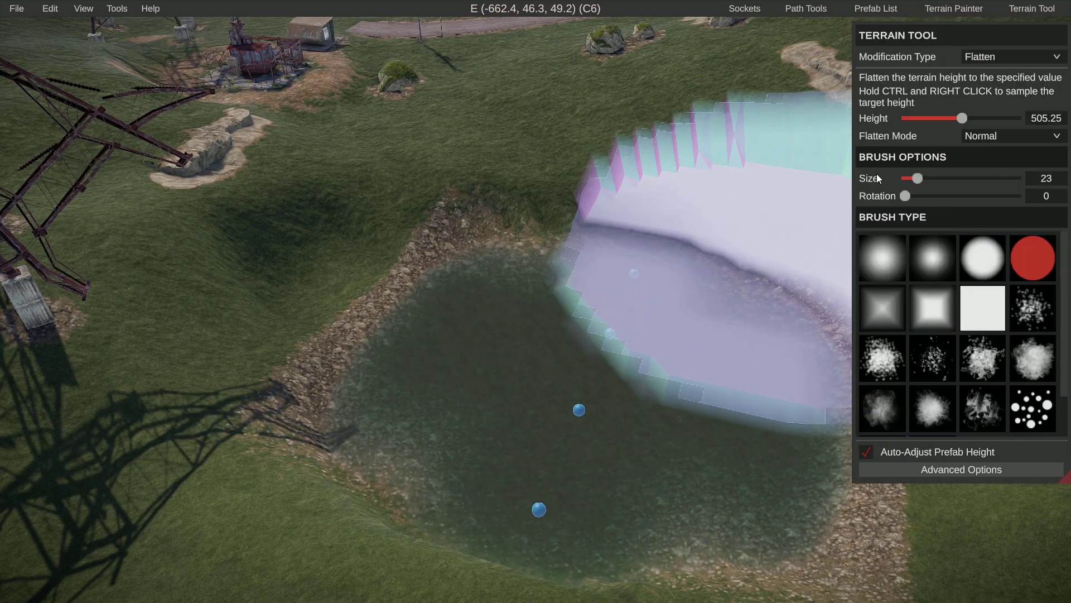
pyautogui.click(995, 61)
pyautogui.click(992, 99)
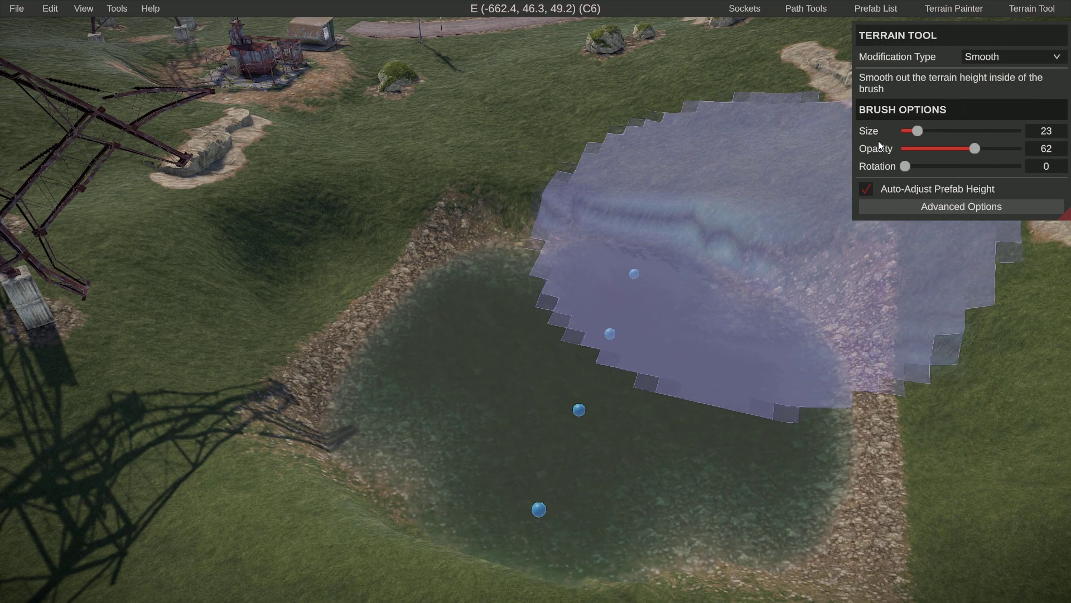
pyautogui.moveTo(911, 132); pyautogui.dragTo(908, 131)
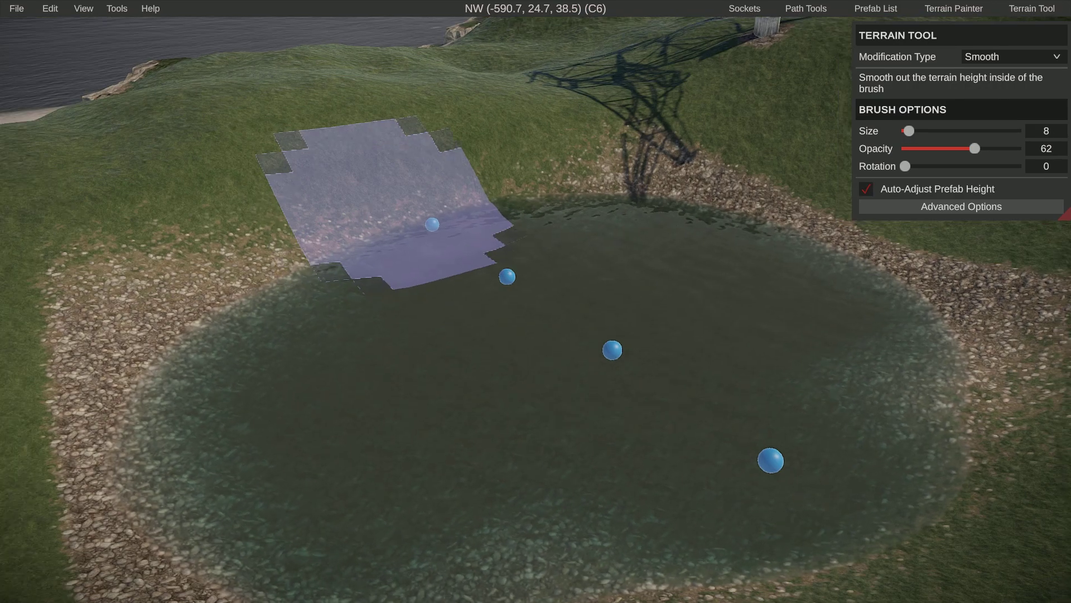
pyautogui.moveTo(391, 207); pyautogui.dragTo(535, 302, button='right')
pyautogui.press('s')
pyautogui.press('w')
pyautogui.press('a')
pyautogui.press('s')
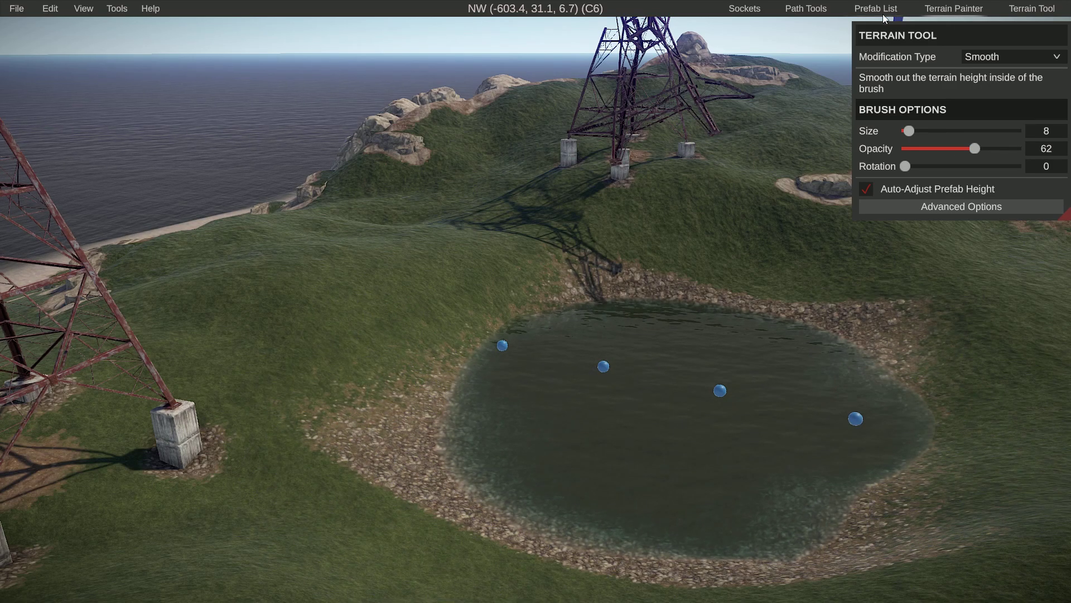
# Paint the Grass splat over the outer stones around the pond with a size 5 brush at opacity 100
pyautogui.click(952, 10)
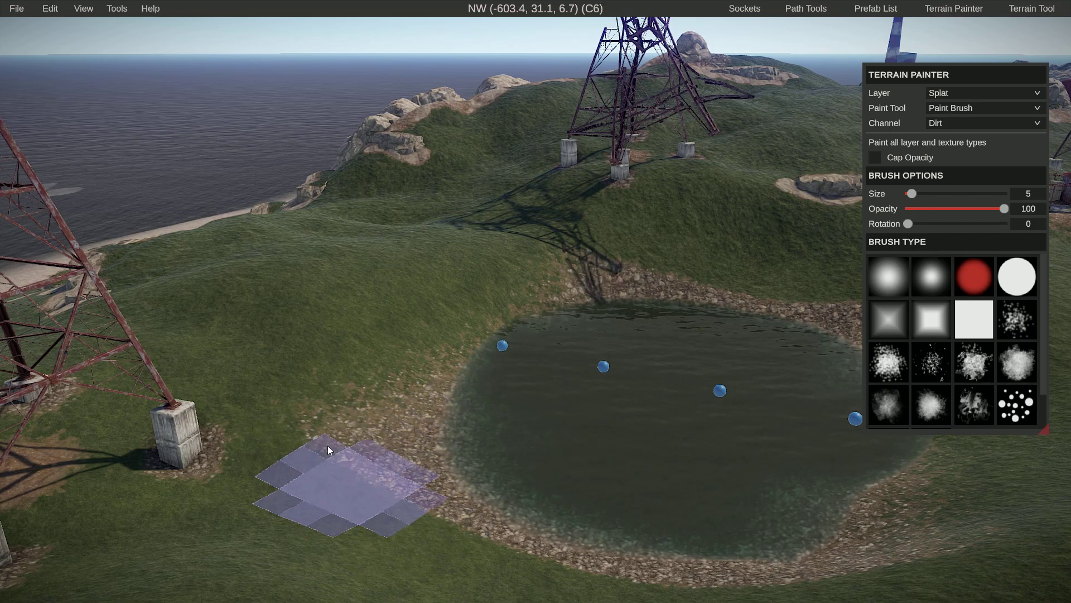
pyautogui.click(965, 122)
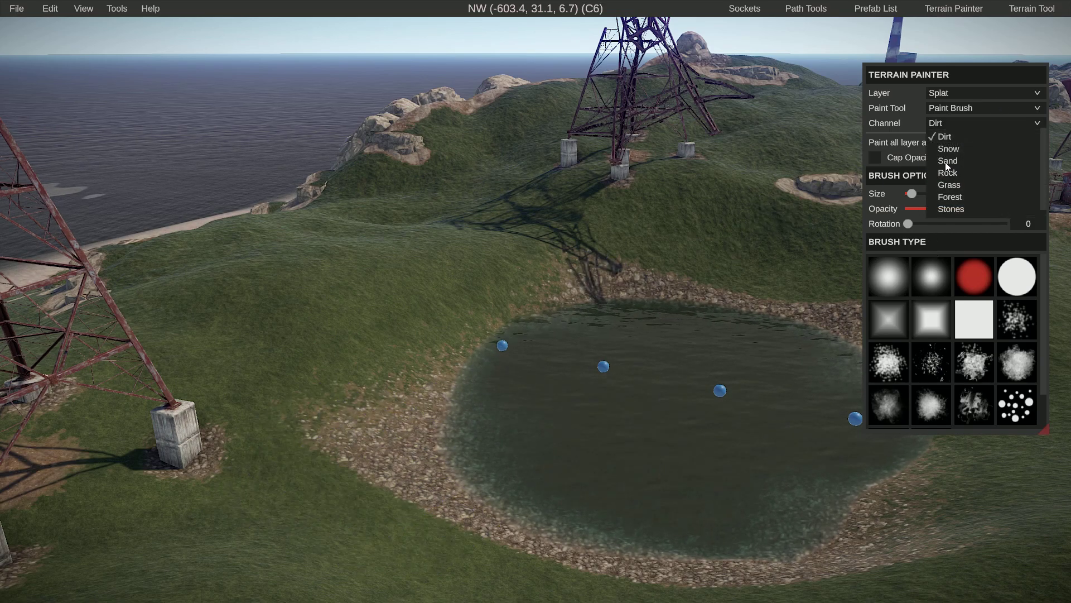
pyautogui.click(949, 186)
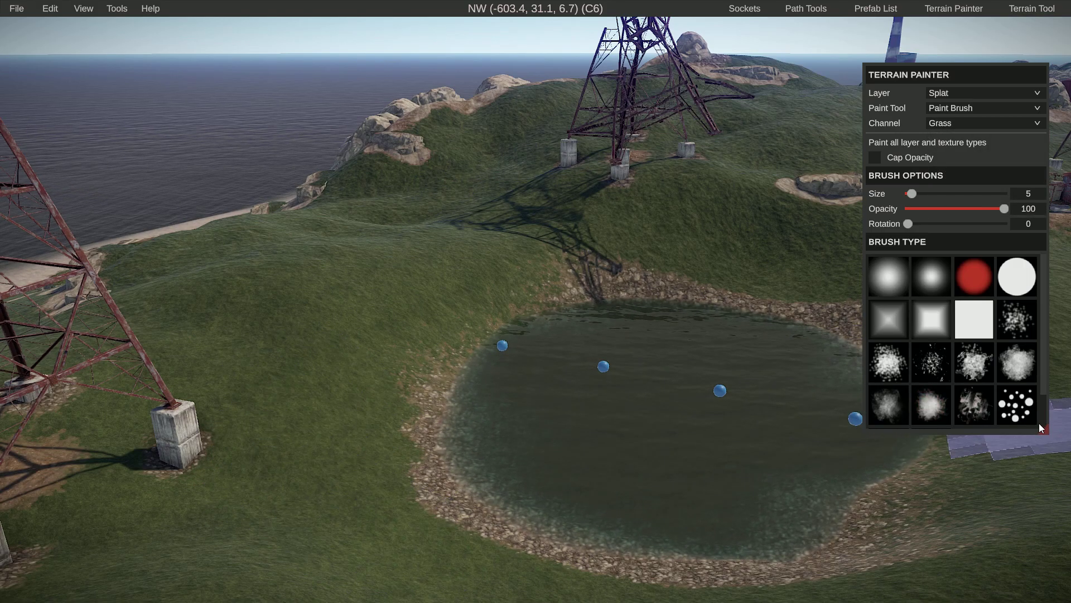
pyautogui.moveTo(959, 446); pyautogui.dragTo(536, 306, button='right')
pyautogui.moveTo(531, 335)
pyautogui.mouseDown()
pyautogui.moveTo(536, 321)
pyautogui.moveTo(650, 455)
pyautogui.mouseUp()
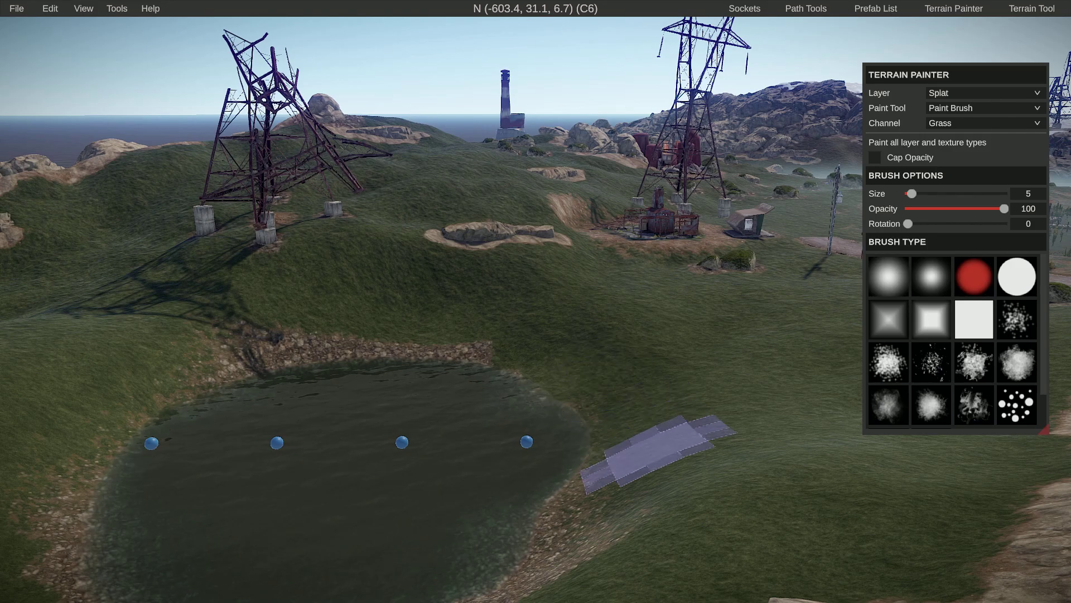
pyautogui.moveTo(650, 455); pyautogui.dragTo(535, 301, button='right')
pyautogui.moveTo(566, 280); pyautogui.dragTo(588, 360)
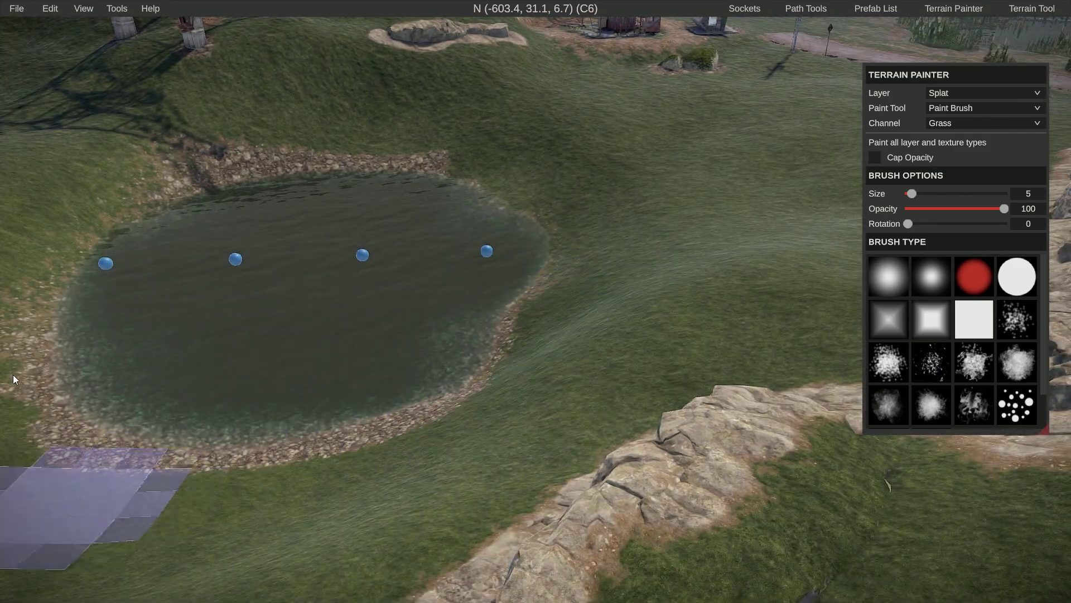
pyautogui.moveTo(89, 500); pyautogui.dragTo(535, 302, button='right')
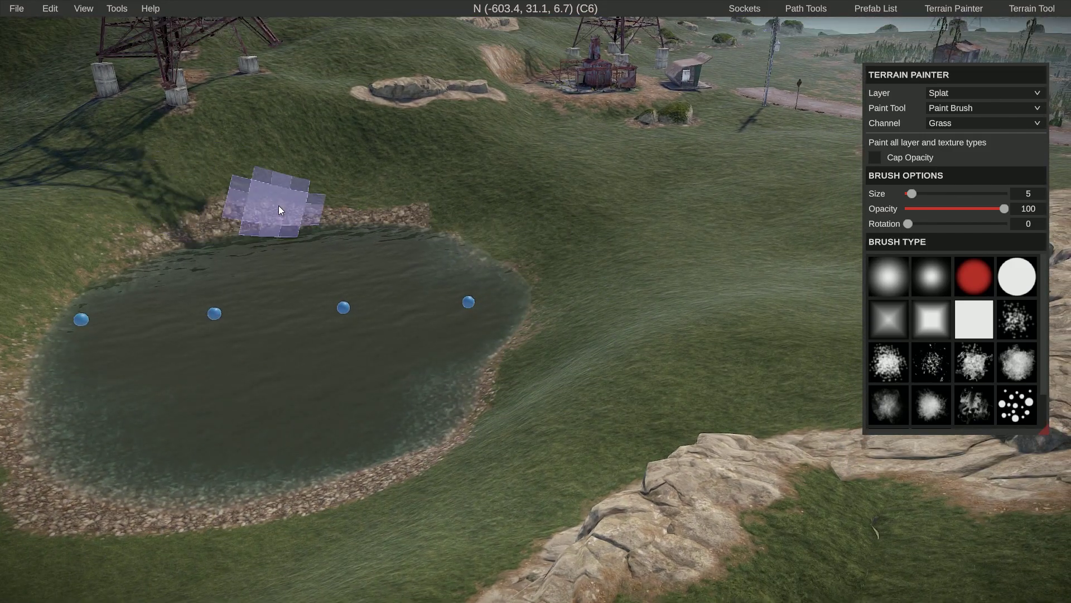
# Survey the pond and the surrounding coast, and open the prefab list
pyautogui.moveTo(280, 210)
pyautogui.mouseDown(button='right')
pyautogui.moveTo(533, 304)
pyautogui.moveTo(538, 287)
pyautogui.moveTo(538, 306)
pyautogui.moveTo(526, 299)
pyautogui.moveTo(536, 300)
pyautogui.mouseUp(button='right')
pyautogui.press('s')
pyautogui.press('a')
pyautogui.press('w')
pyautogui.press('s')
pyautogui.press('s')
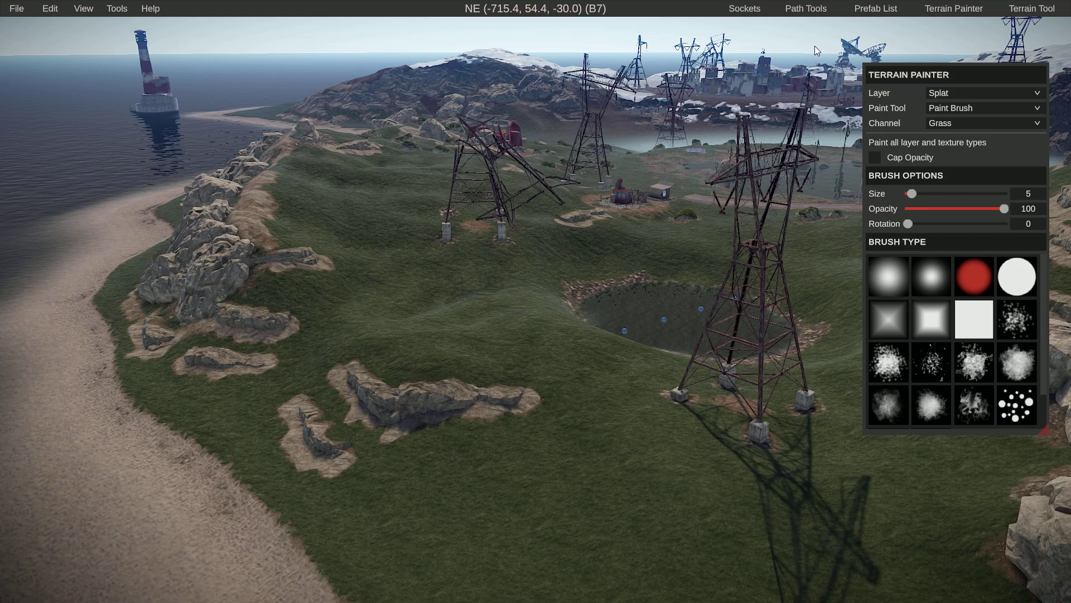
pyautogui.click(876, 9)
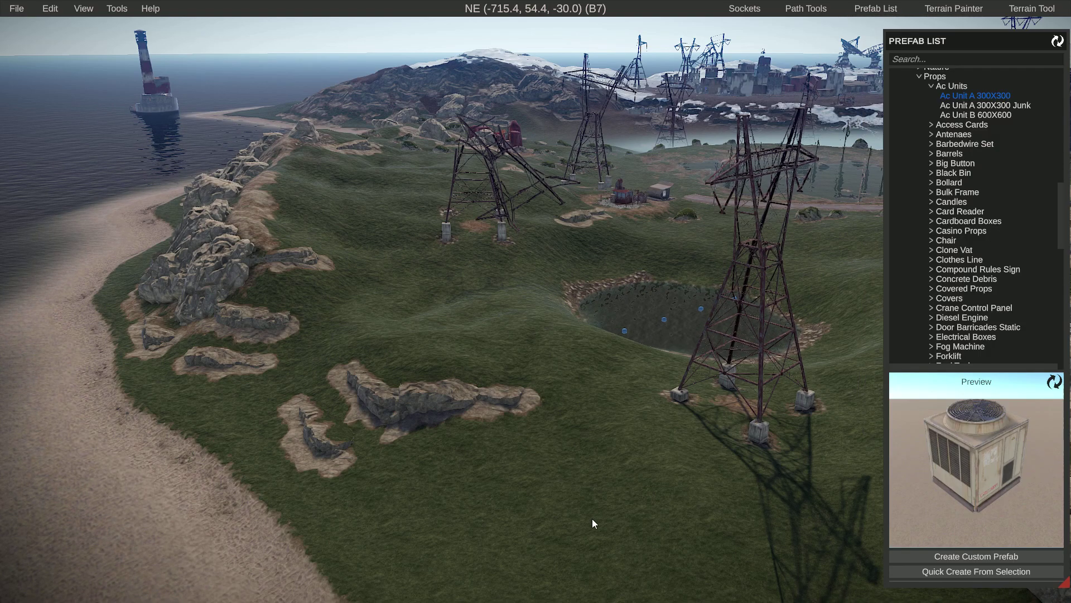